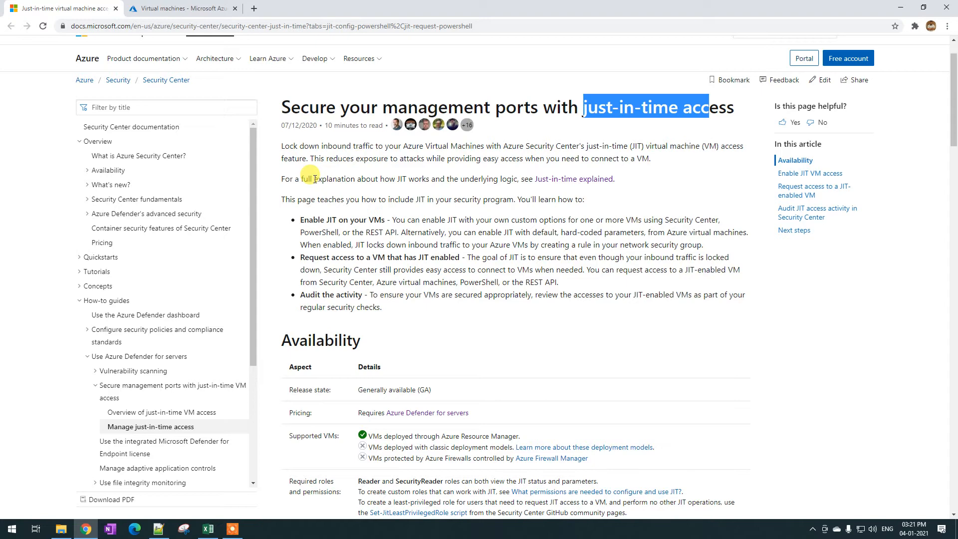
- Switch to the Azure portal, refresh the virtual machines list and open the networking settings of jitvm002
left_click(192, 8)
left_click(778, 45)
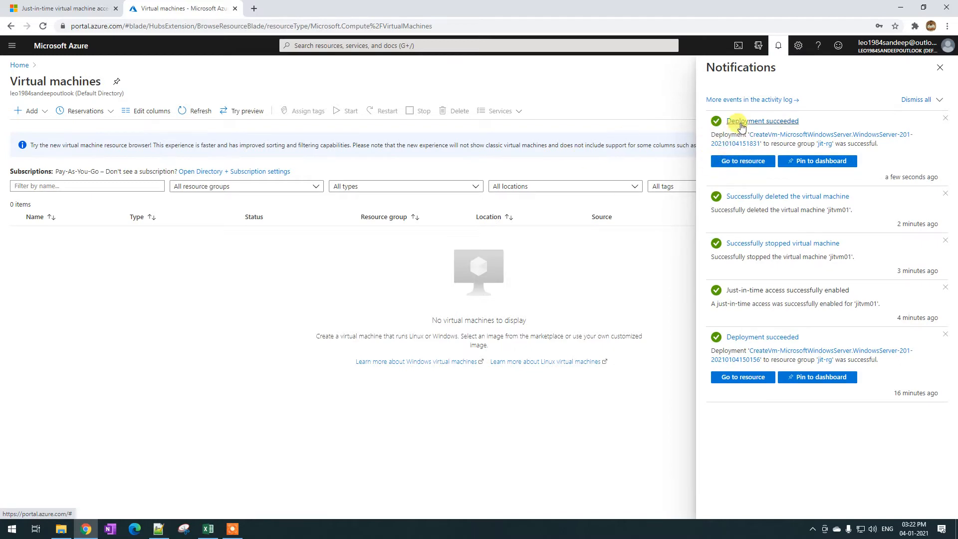
left_click(196, 110)
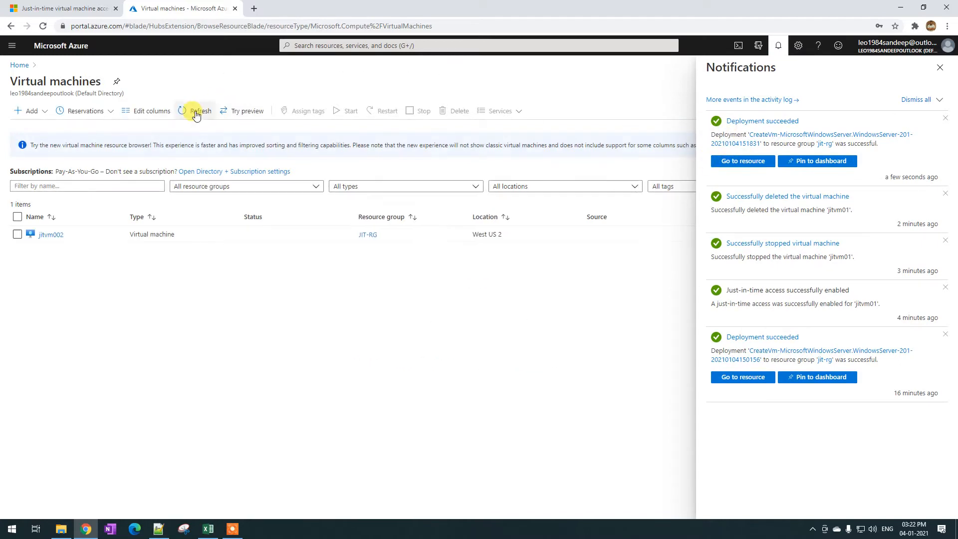
left_click(940, 67)
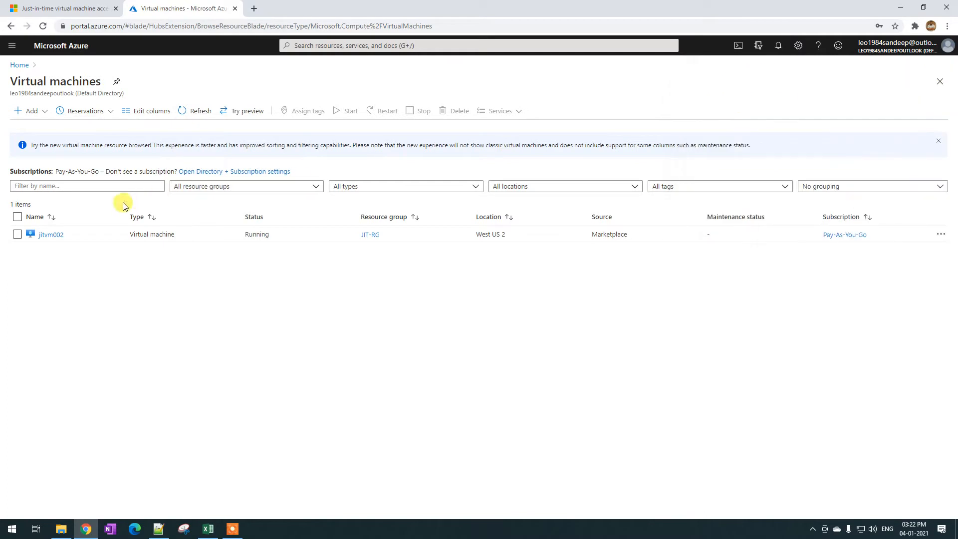
left_click(51, 235)
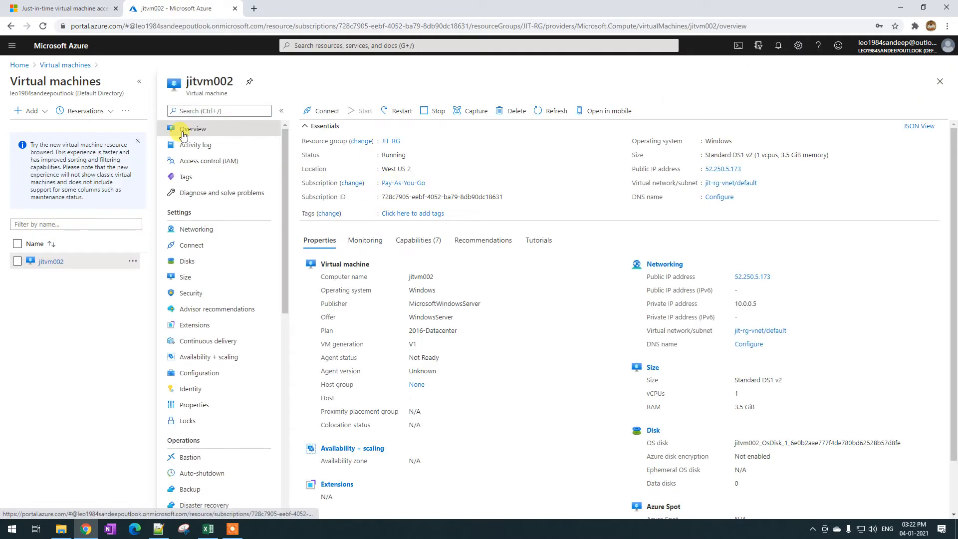
left_click(195, 229)
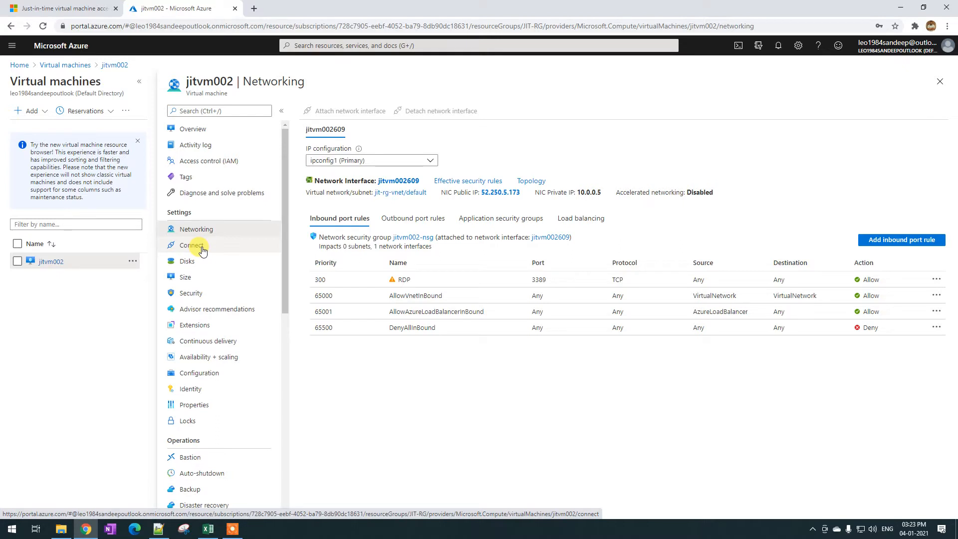
- Find Security Center through the portal search for "security" and view its Azure Defender coverage and advanced protection options
left_click(322, 44)
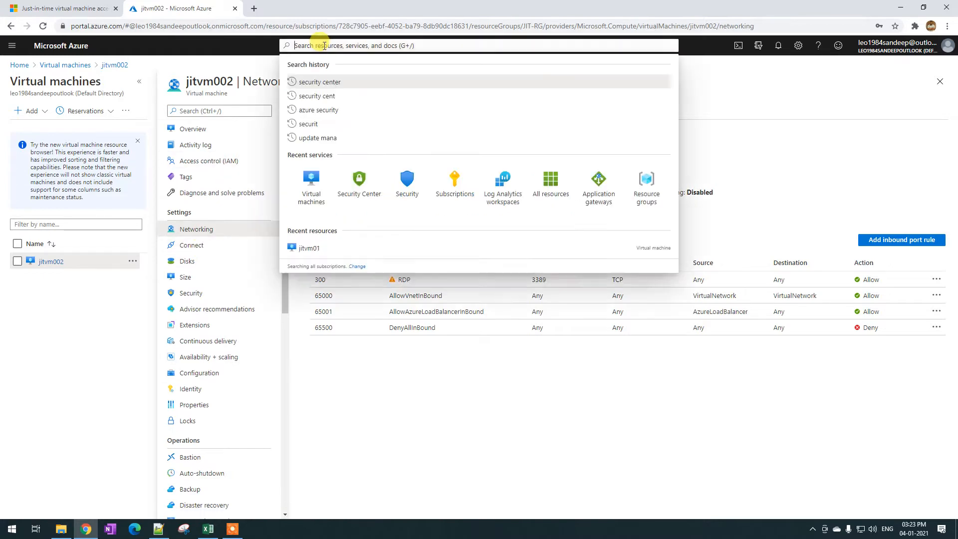
type("security")
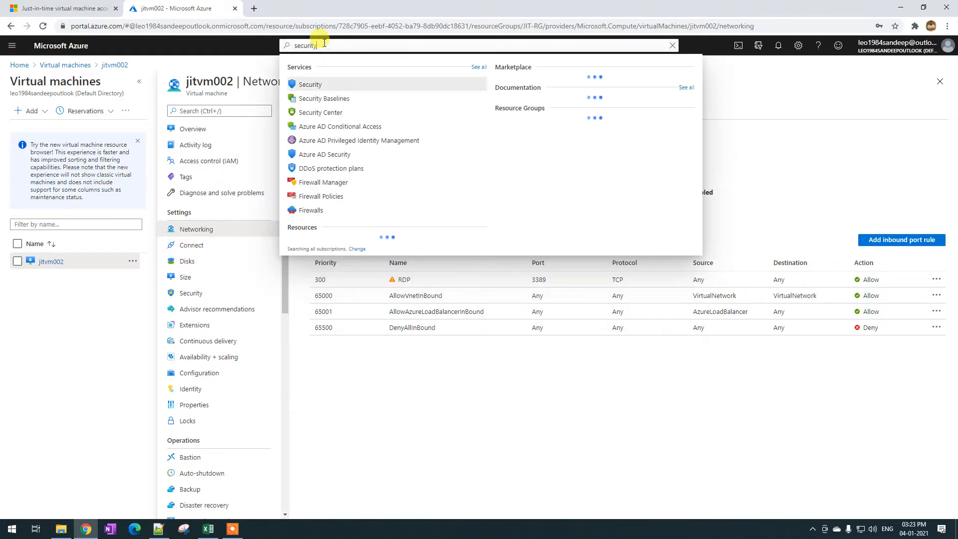
left_click(320, 115)
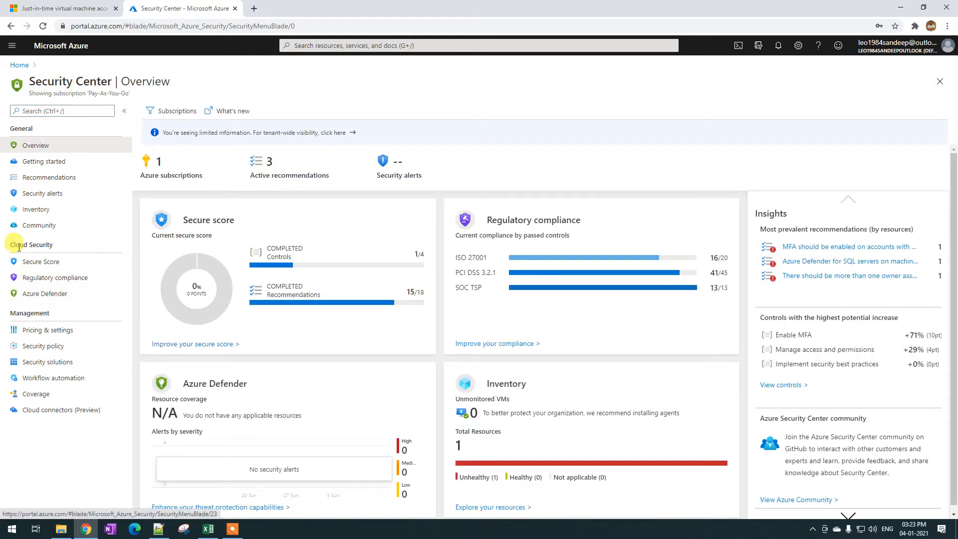
left_click(48, 295)
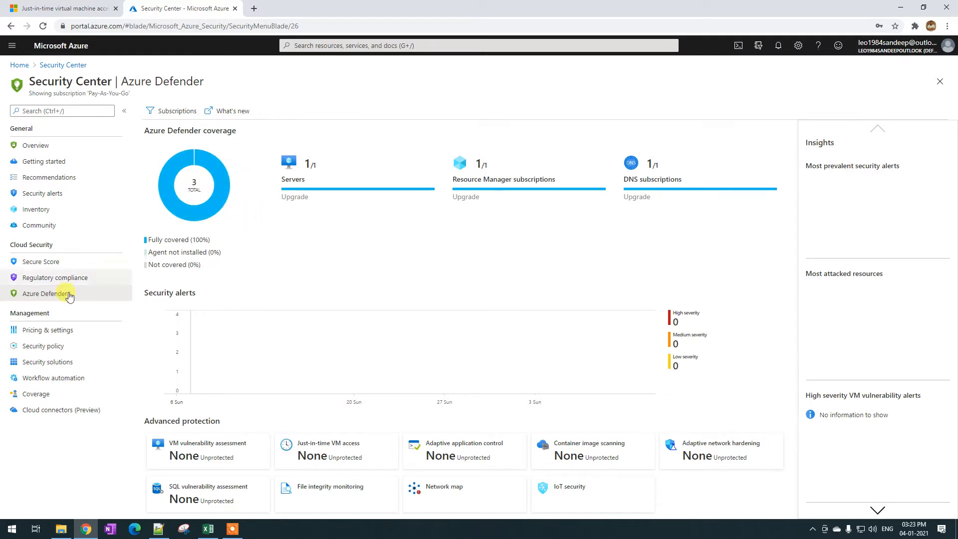
left_click_drag(143, 421, 216, 419)
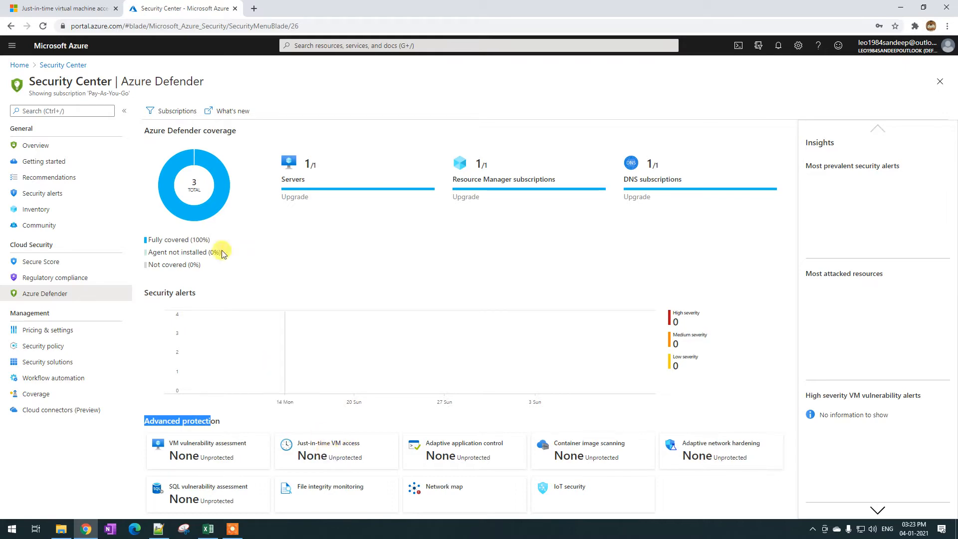
- Return to the virtual machine jitvm002 and review its inbound port rules, including the options for the RDP rule
left_click(19, 65)
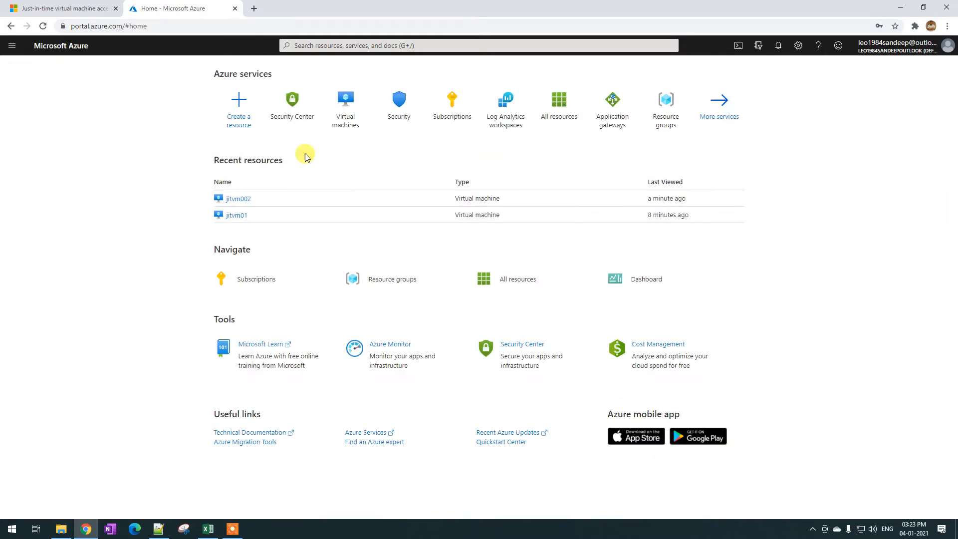
left_click(350, 107)
left_click(50, 238)
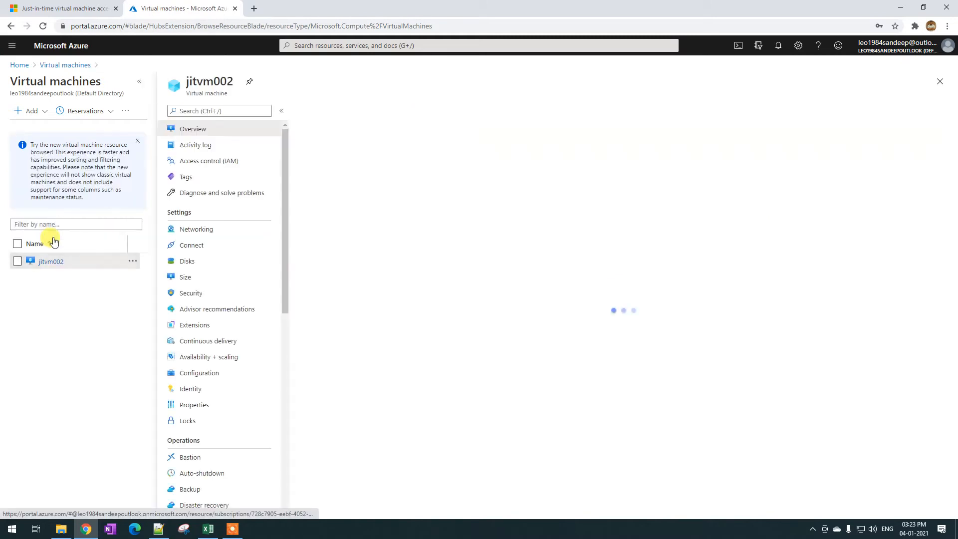
left_click(197, 229)
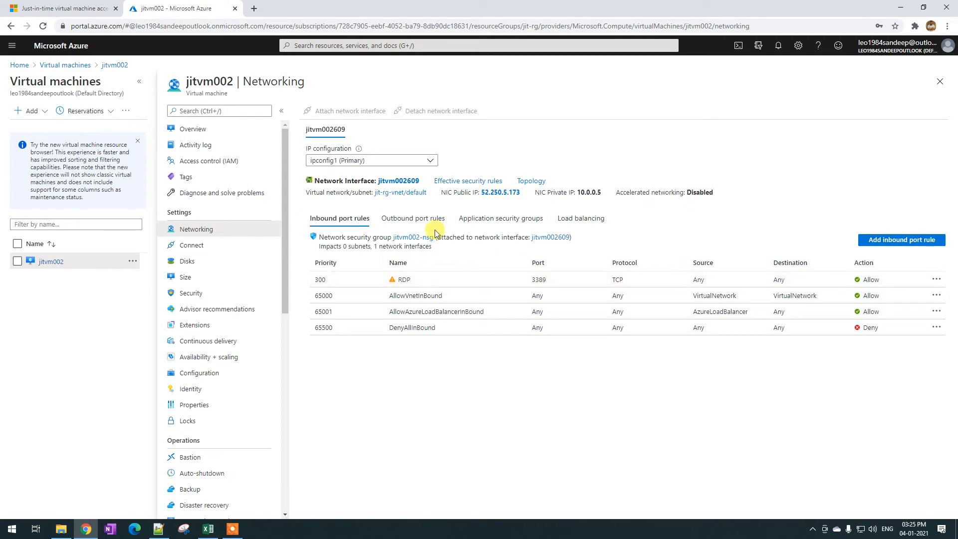
left_click(936, 284)
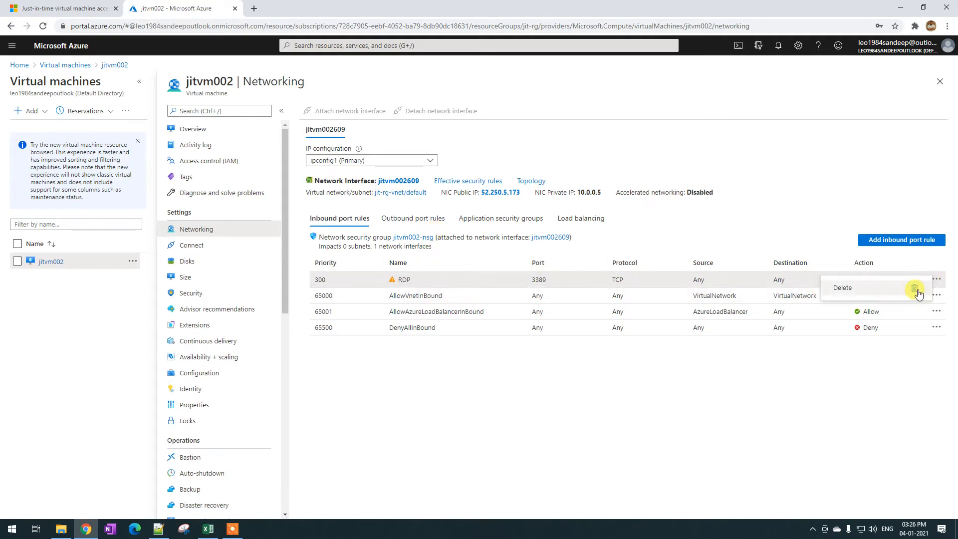
left_click(584, 408)
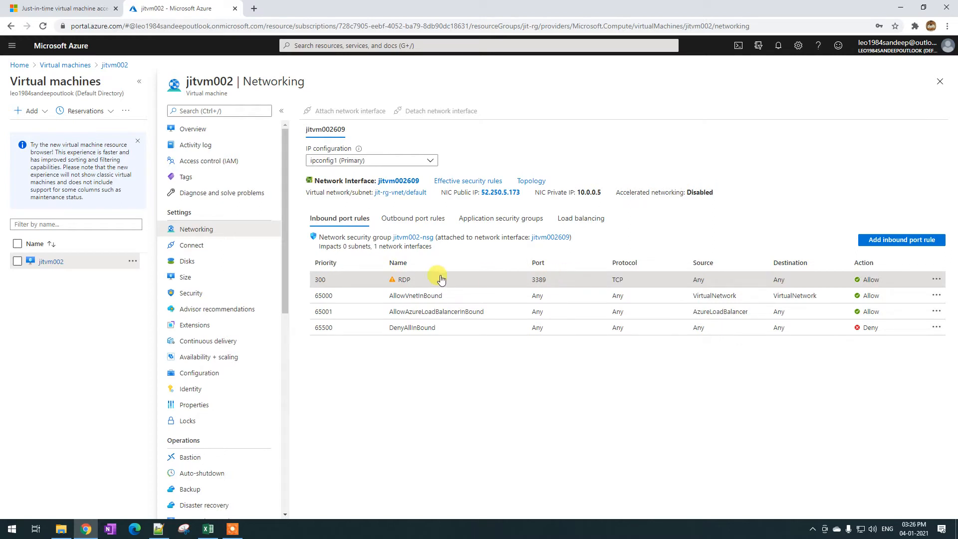
- Review the connection and configuration pages of jitvm002, then check the RDP rule's priority in its networking settings
left_click(198, 247)
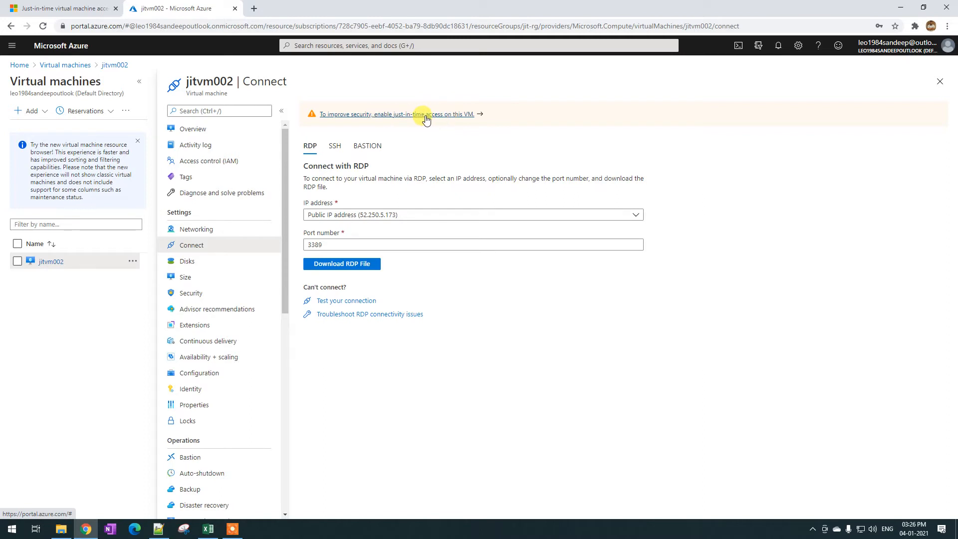
left_click(200, 373)
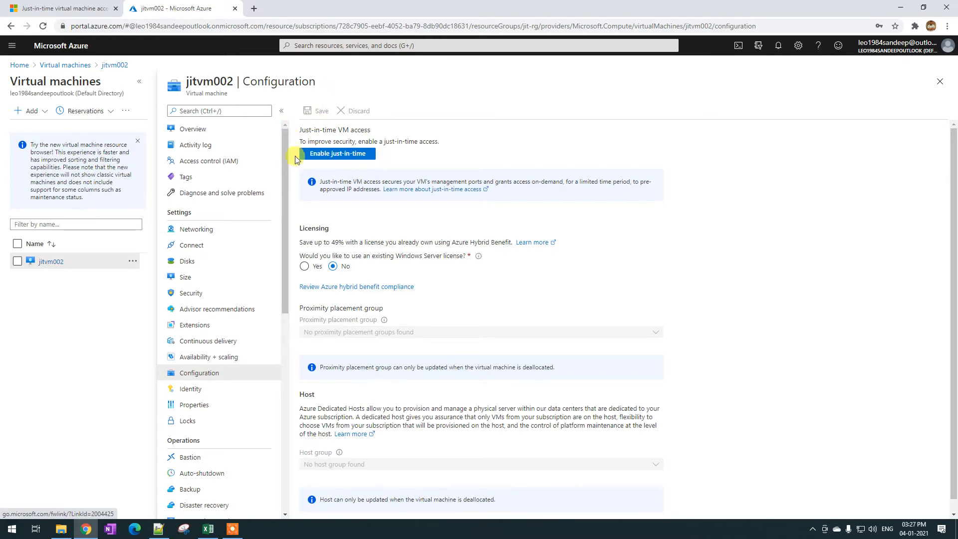
left_click(201, 231)
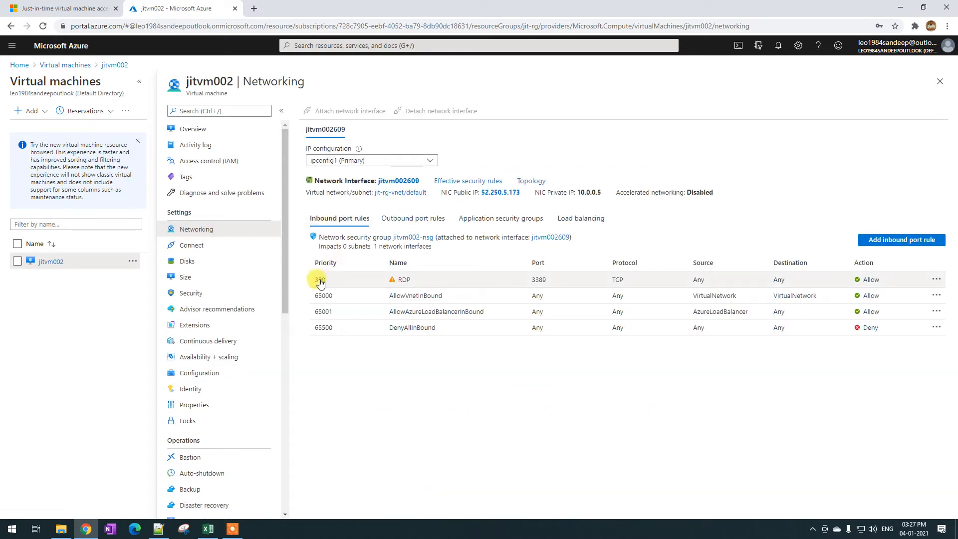
double_click(317, 281)
- Enable just-in-time VM access in the configuration of jitvm002 and read its status text
left_click(217, 374)
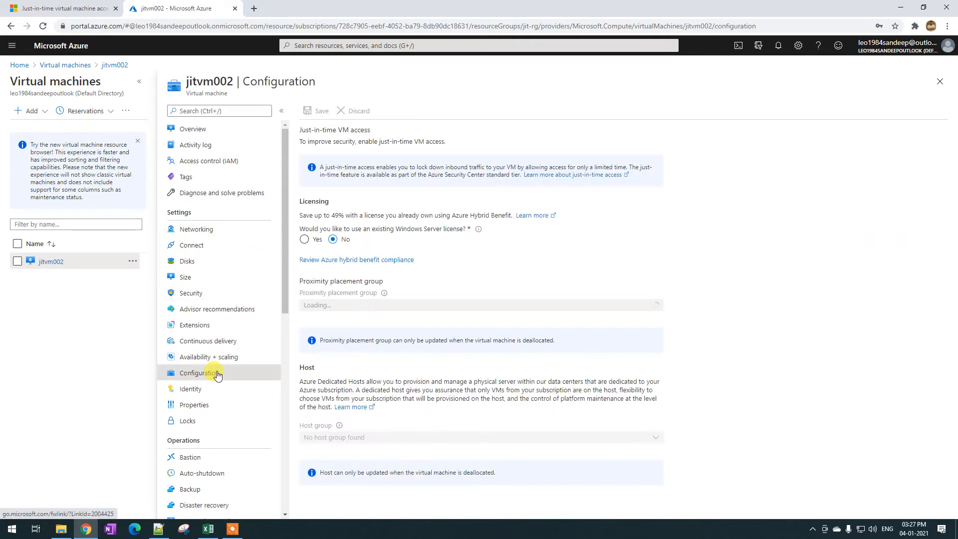
left_click(342, 159)
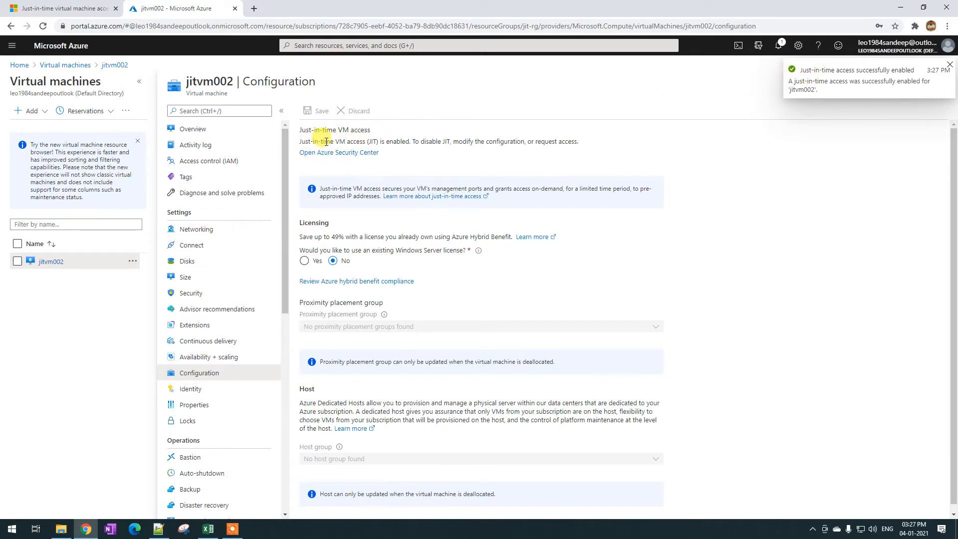
left_click_drag(316, 142, 379, 144)
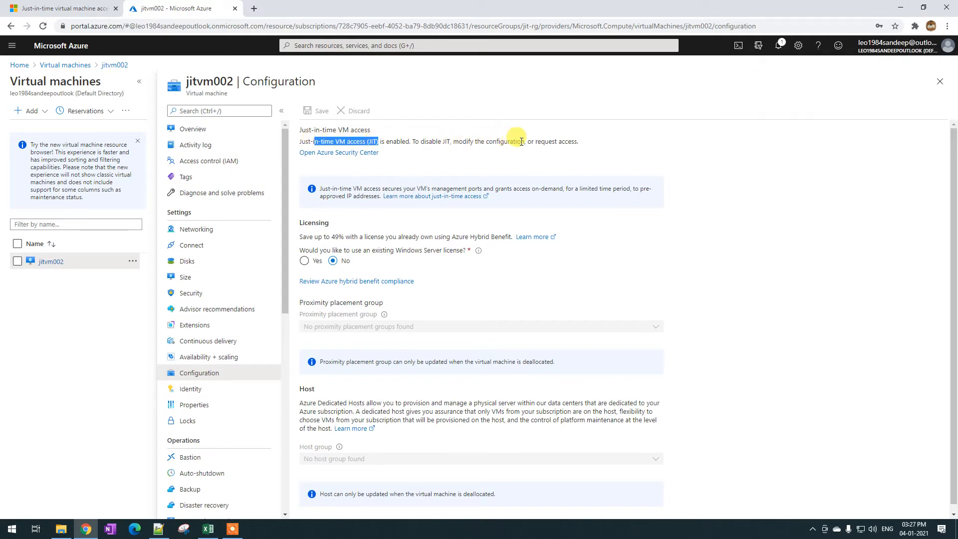
left_click_drag(521, 141, 559, 142)
left_click_drag(457, 142, 510, 142)
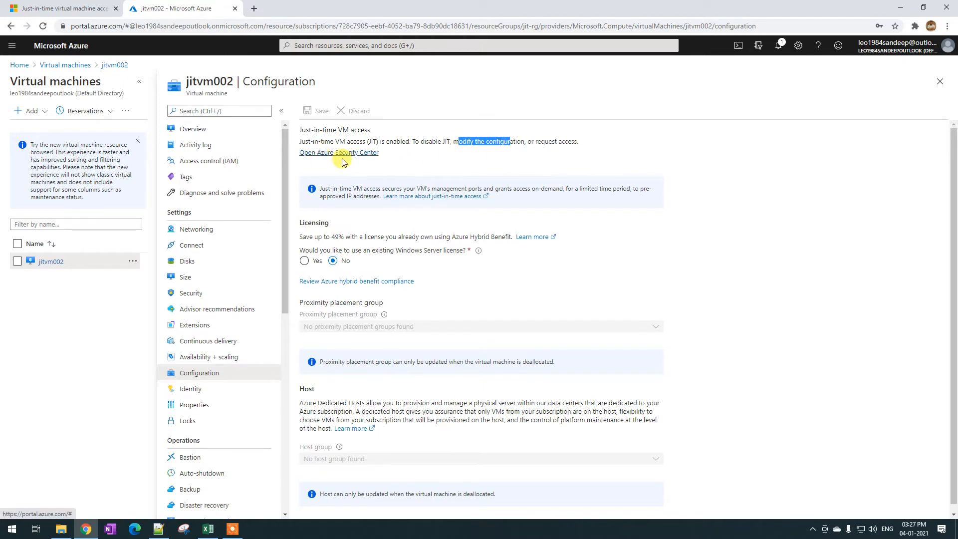
left_click(369, 143)
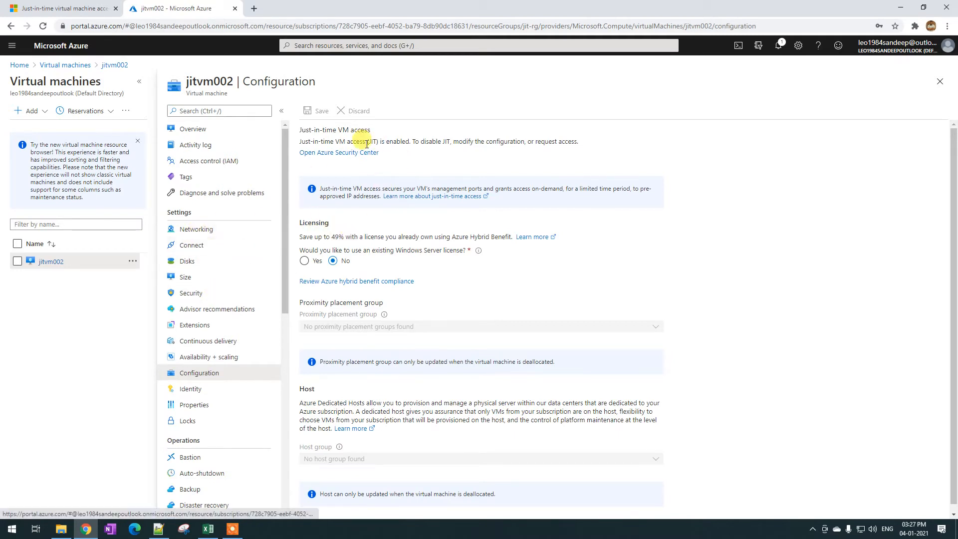
- In jitvm002's inbound port rules, widen the name column and compare the SecurityCenter-JITRule destination with the NIC private IP
left_click(200, 231)
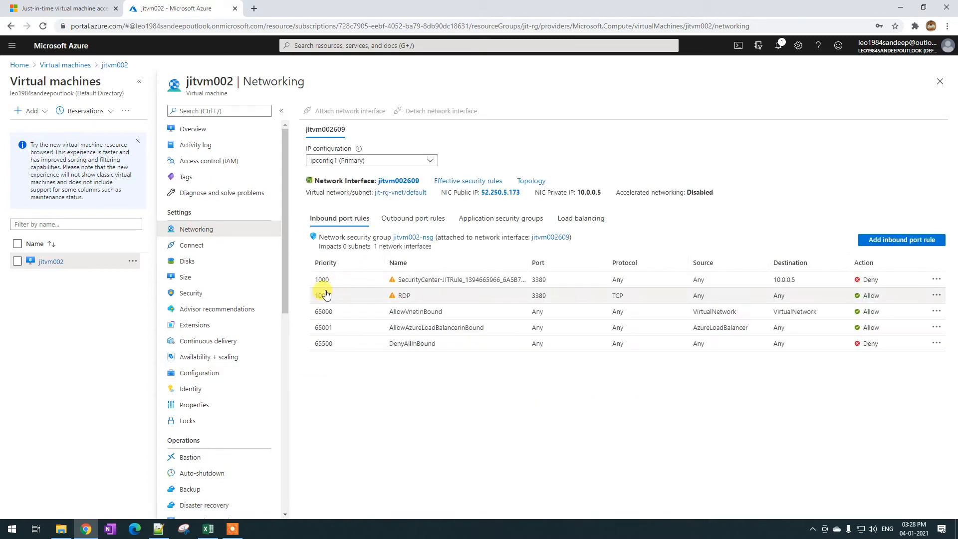
left_click_drag(388, 280, 557, 280)
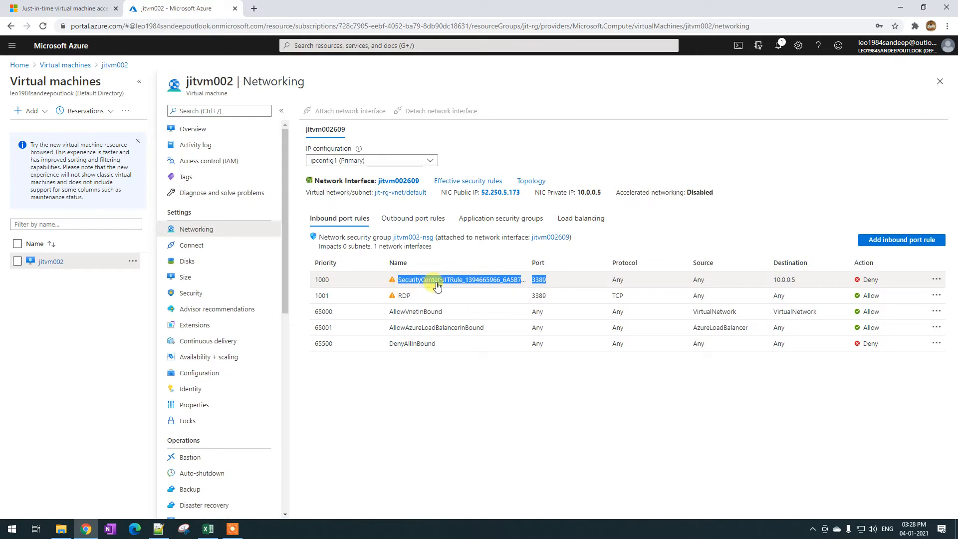
left_click(459, 281)
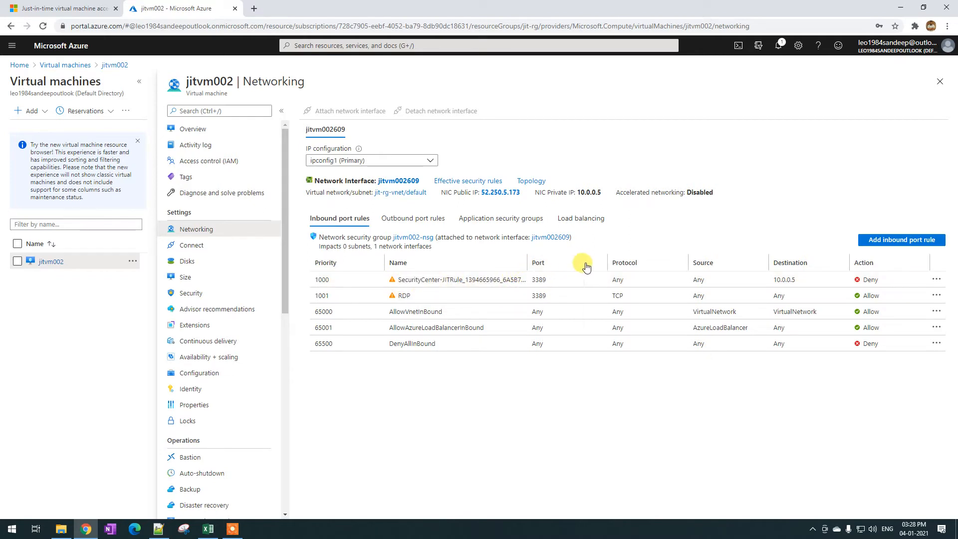
left_click_drag(585, 264, 630, 262)
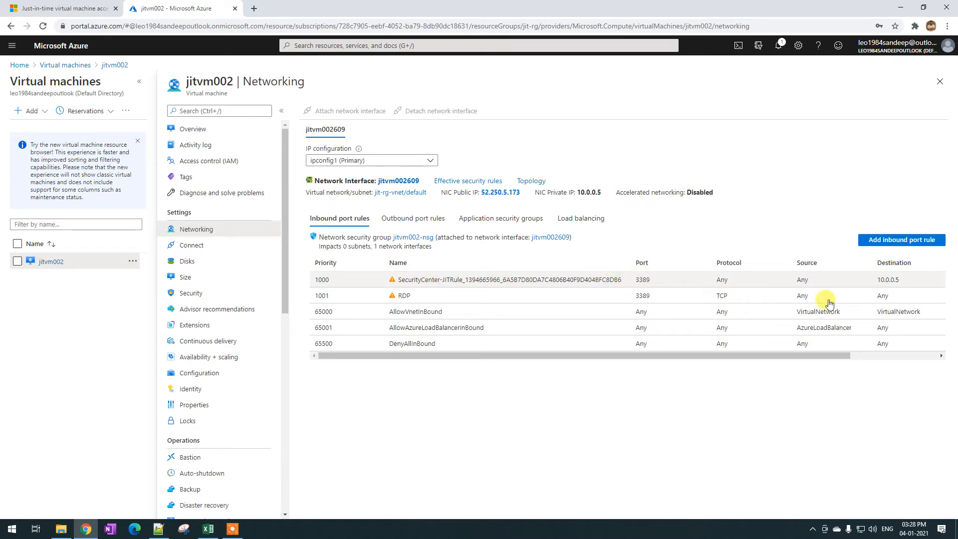
left_click_drag(807, 356, 884, 360)
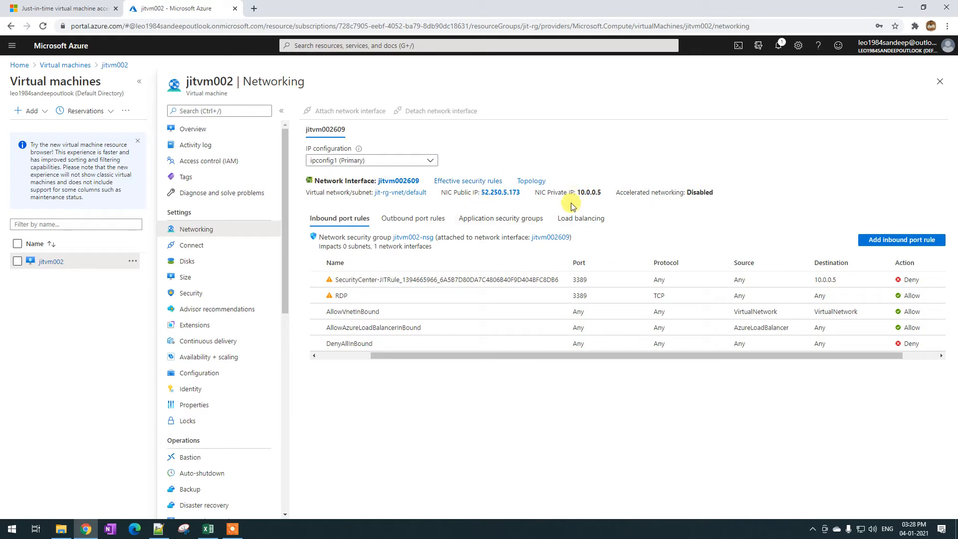
left_click_drag(603, 192, 577, 193)
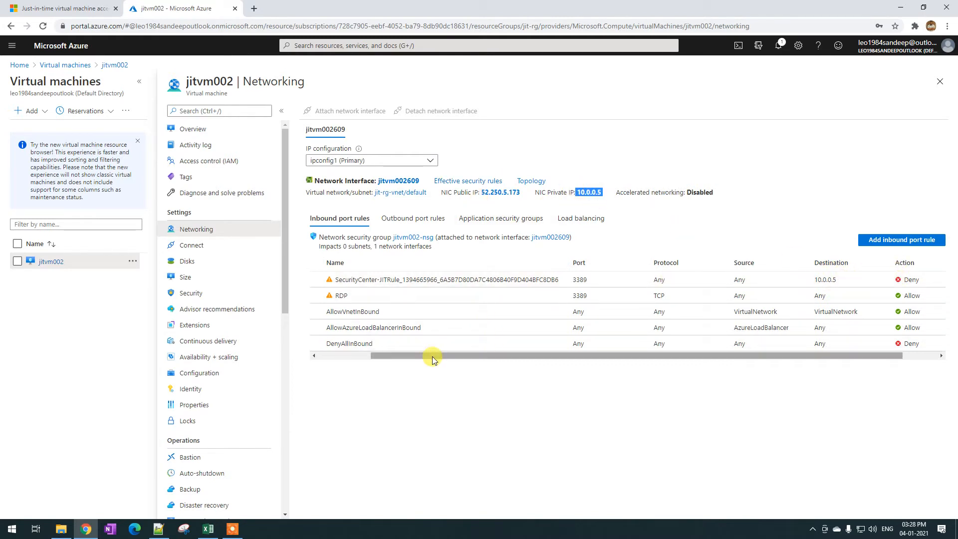
- Compare the priority and action of the SecurityCenter-JITRule with those of the RDP rule across the inbound rules table
left_click_drag(434, 359, 353, 348)
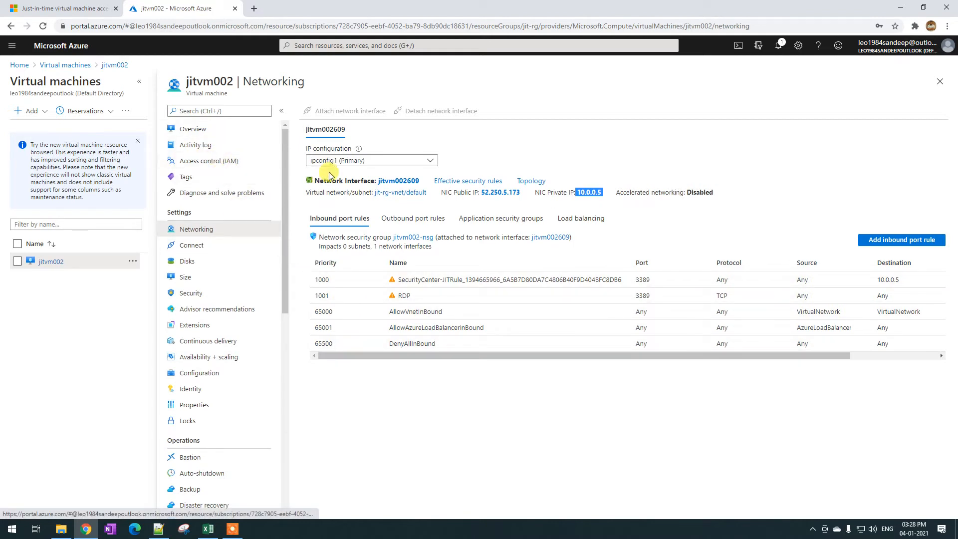
left_click_drag(366, 358, 317, 358)
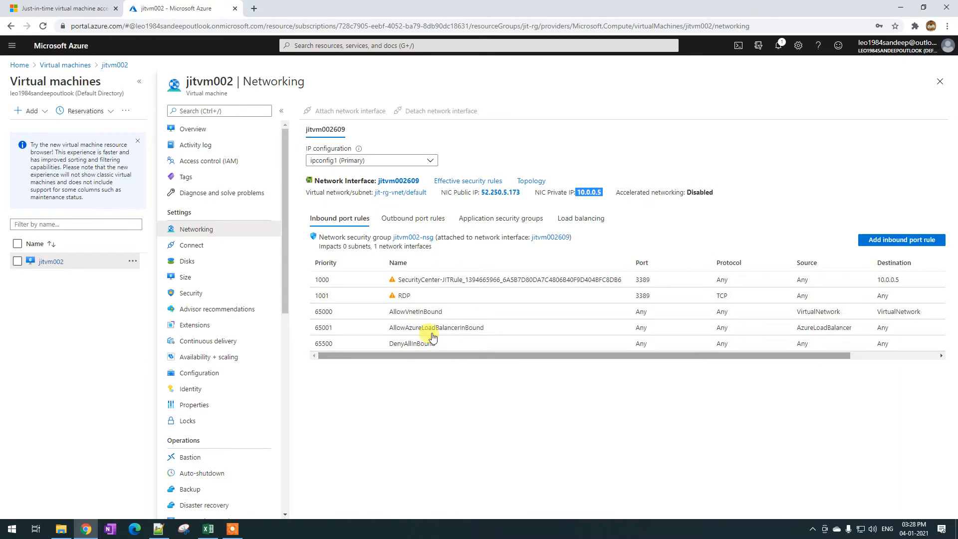
left_click_drag(439, 356, 526, 356)
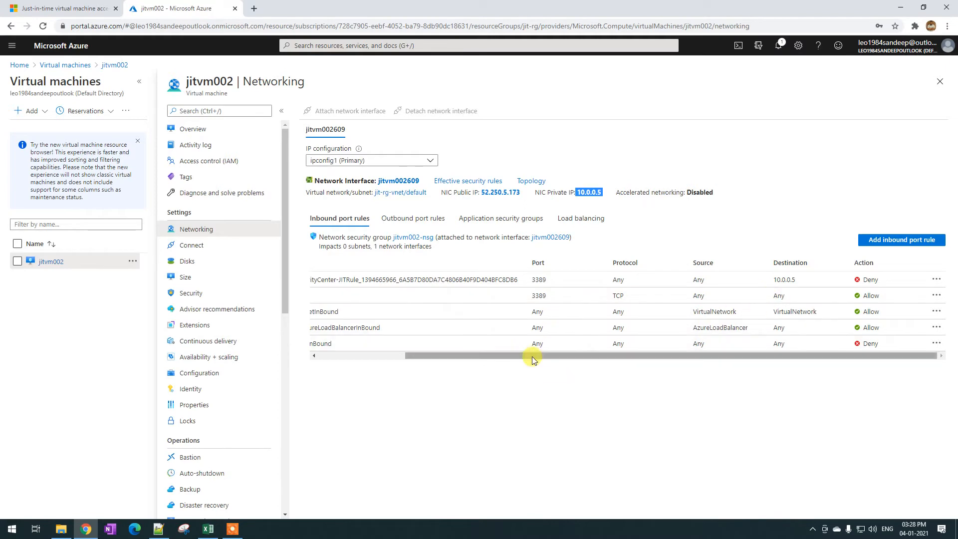
left_click_drag(533, 358, 411, 358)
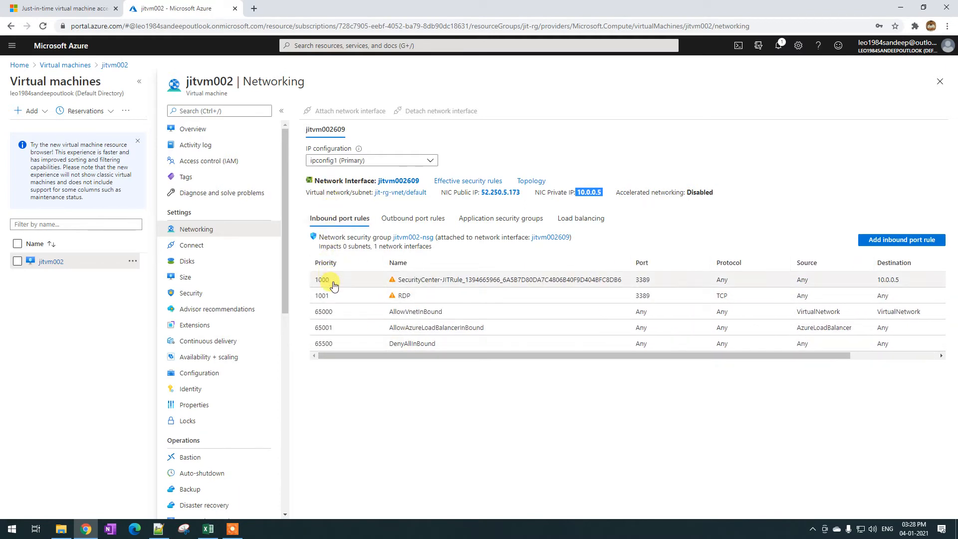
left_click_drag(504, 354, 577, 356)
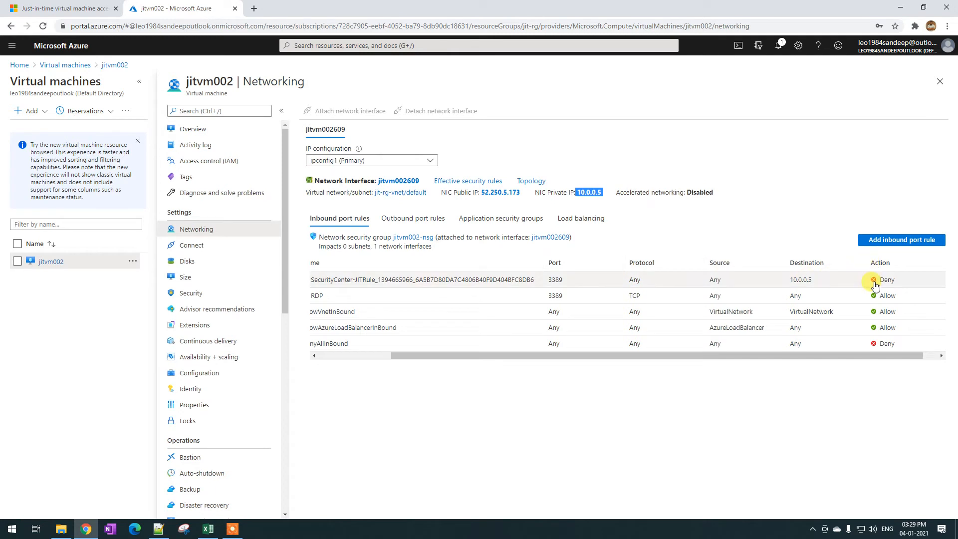
left_click_drag(721, 356, 639, 356)
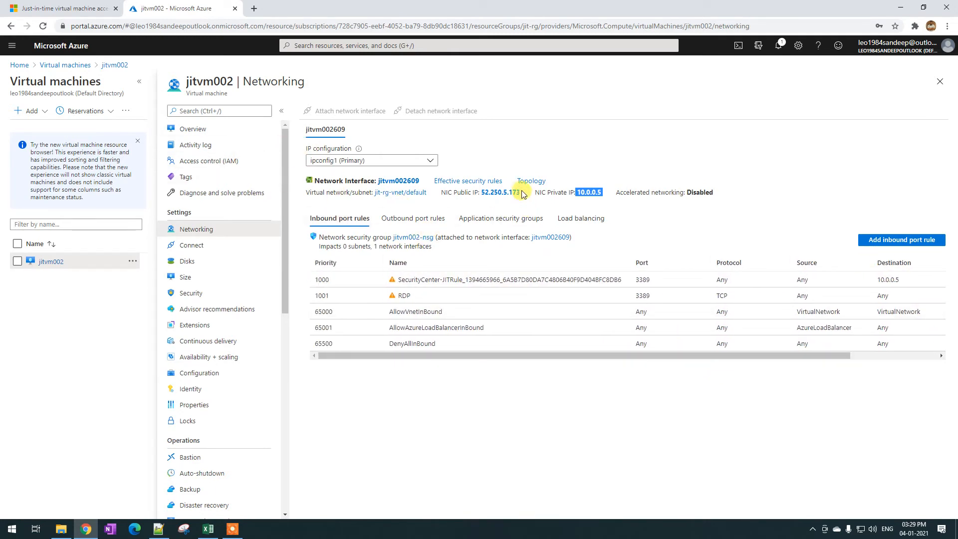
- Try a Remote Desktop connection (mstsc) to jitvm002's NIC public IP, 52.250.5.173
left_click_drag(522, 195, 491, 193)
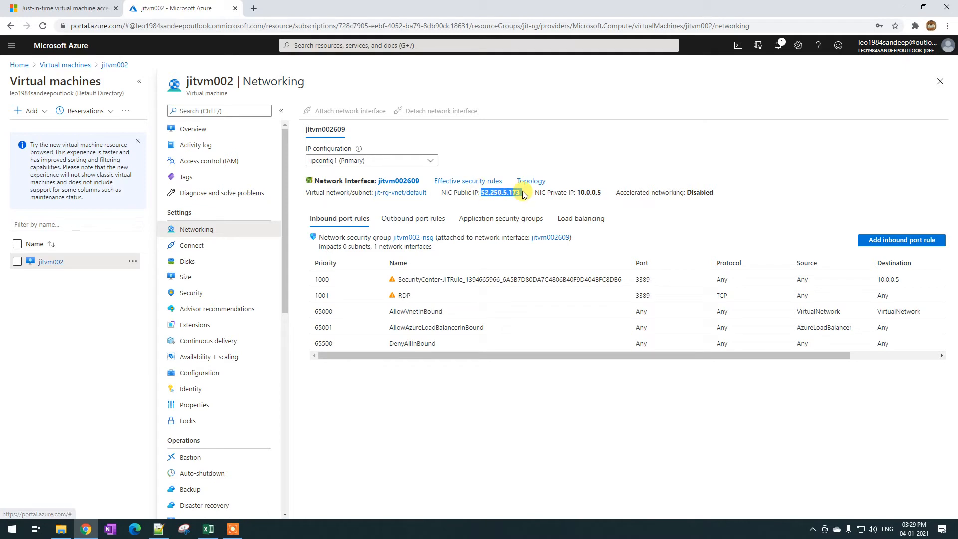
key("super+r")
type("mstsc")
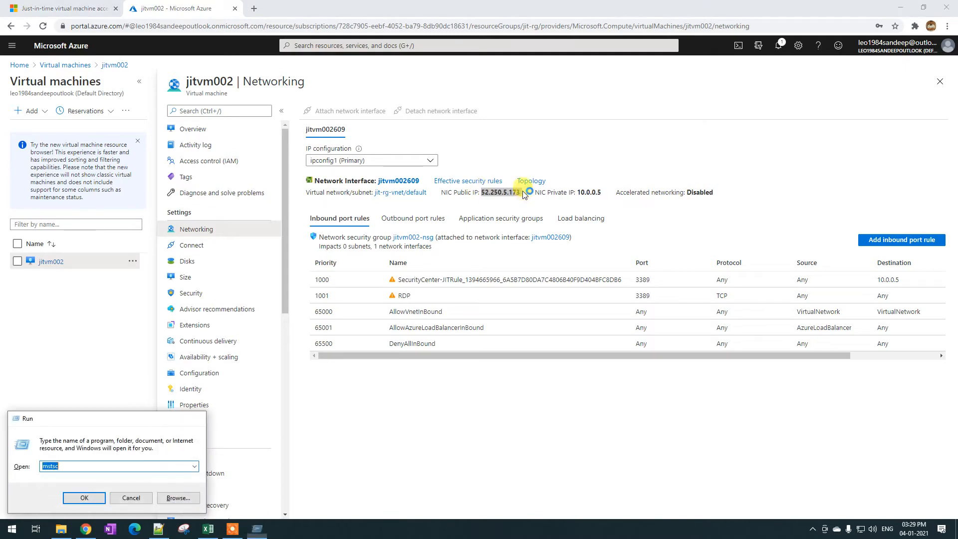
key("Return")
type("52.250.5.173")
key("Return")
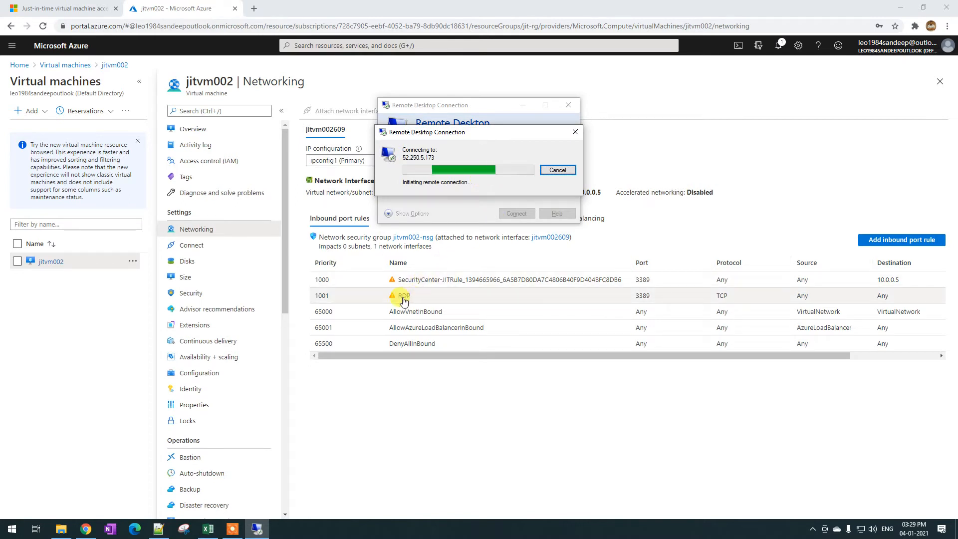
left_click(677, 354)
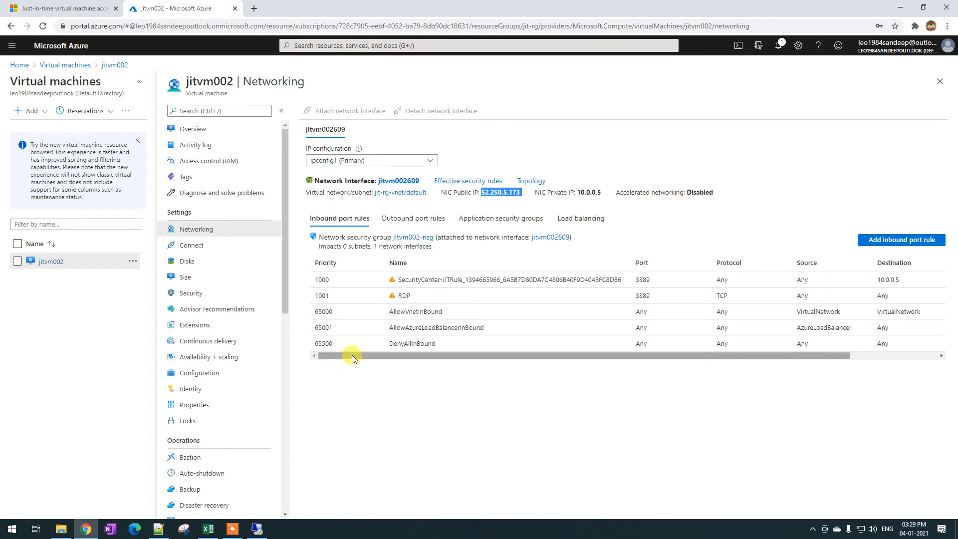
- Delete the RDP rule on port 3389 from jitvm002's inbound port rules and look over the rules table
mouse_move(352, 355)
left_mouse_down()
mouse_move(368, 357)
mouse_move(338, 356)
left_mouse_up()
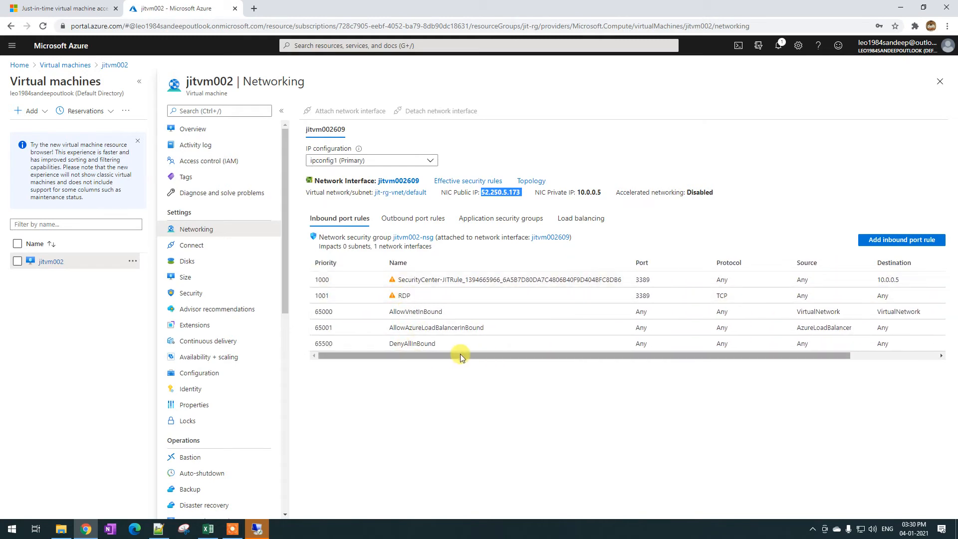
left_click_drag(460, 355, 647, 357)
left_click(942, 300)
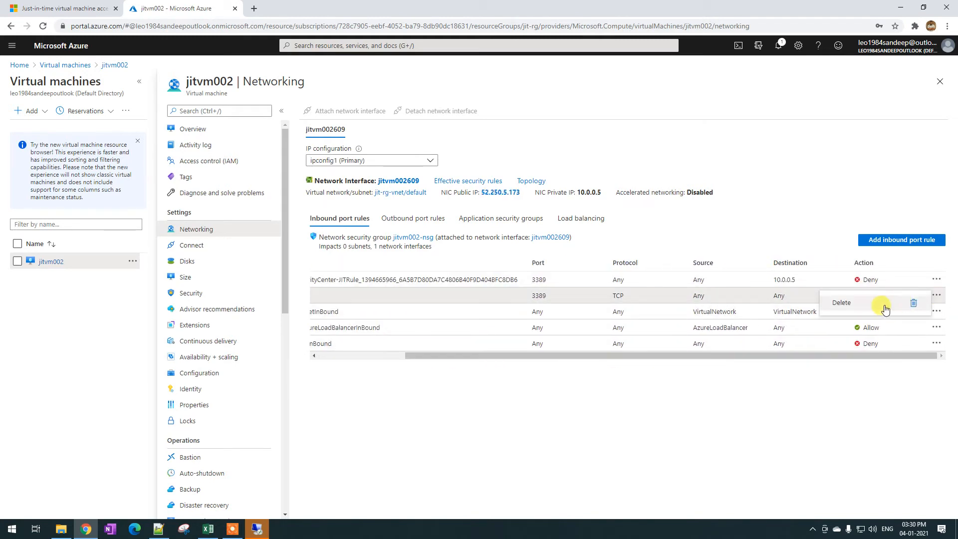
left_click(882, 309)
left_click(611, 274)
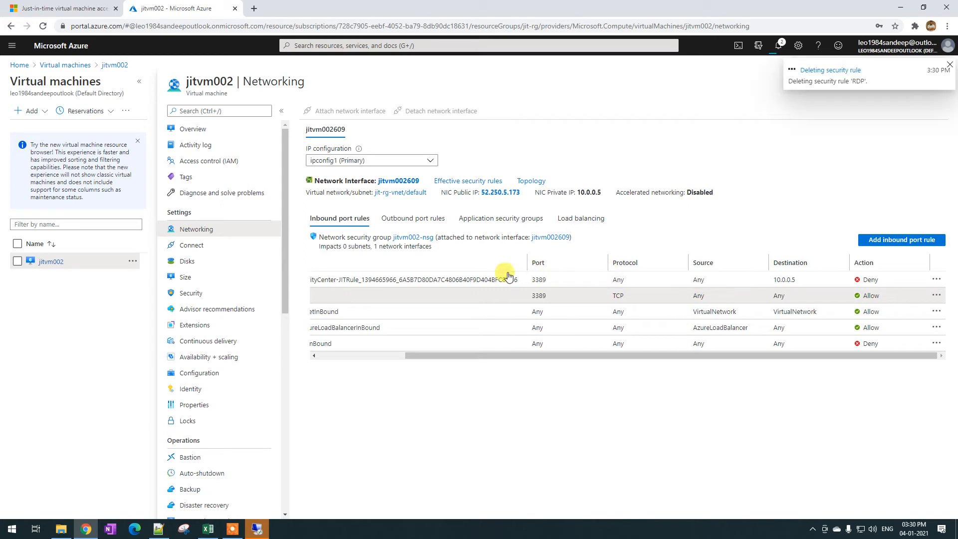
left_click_drag(499, 354, 364, 356)
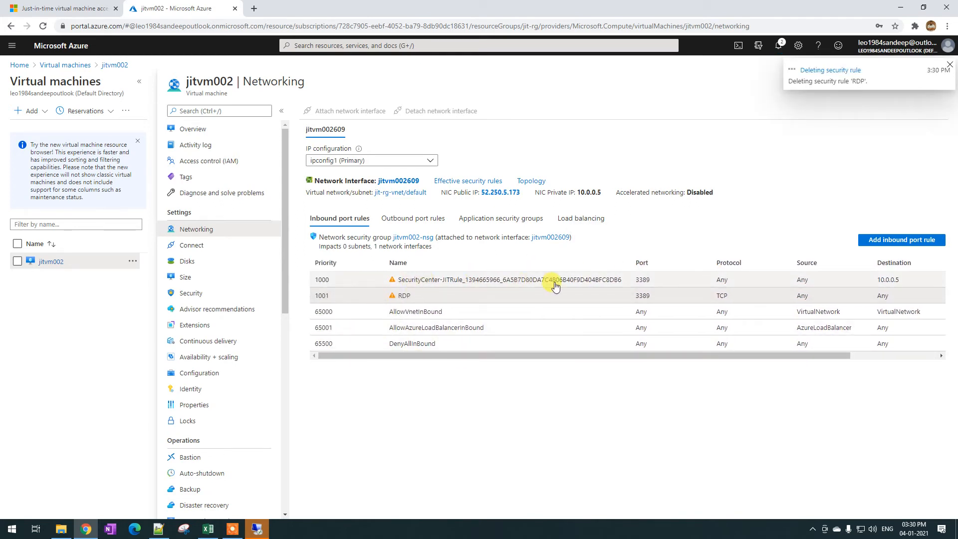
left_click_drag(688, 352, 744, 353)
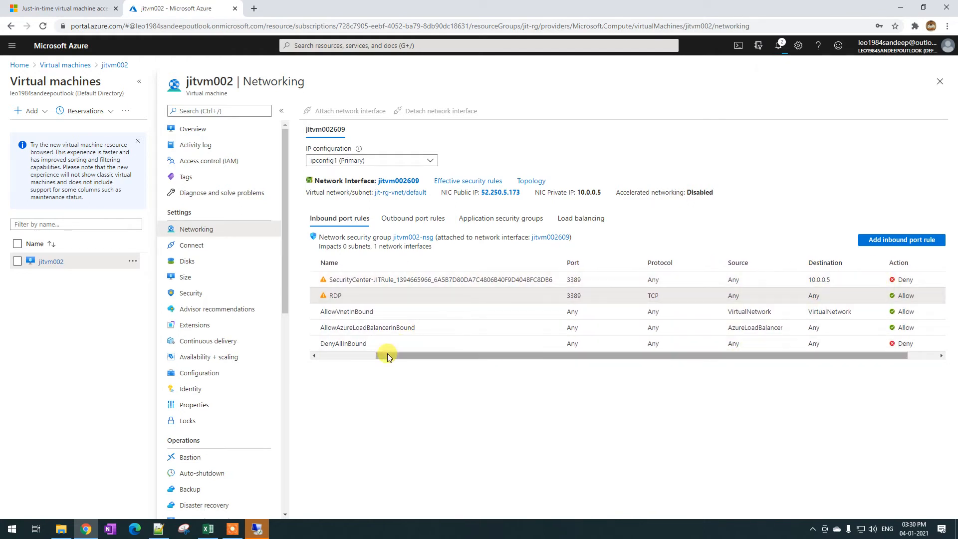
left_click(314, 356)
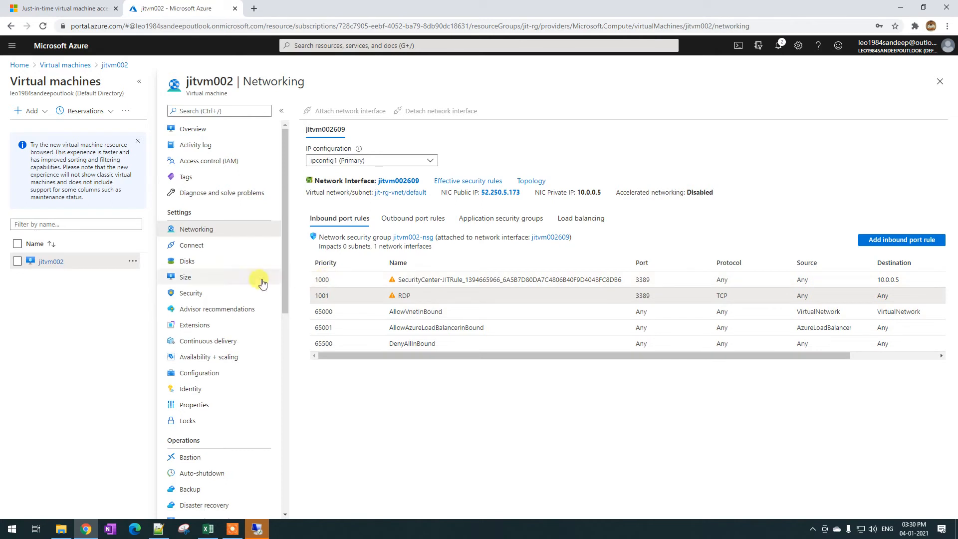
- Find Security Center and open the just-in-time VM access page under Azure Defender's advanced protection
left_click(301, 46)
type("secuurity")
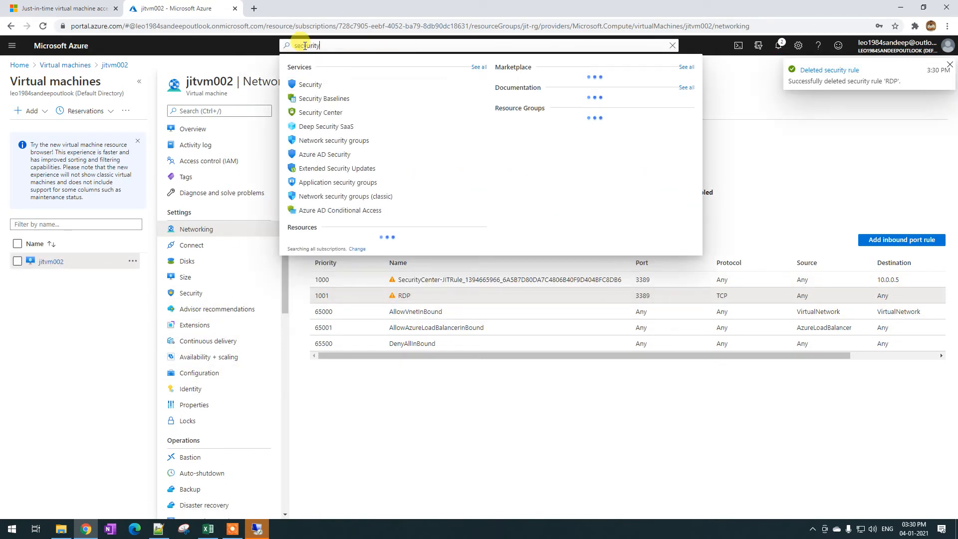
left_click(332, 118)
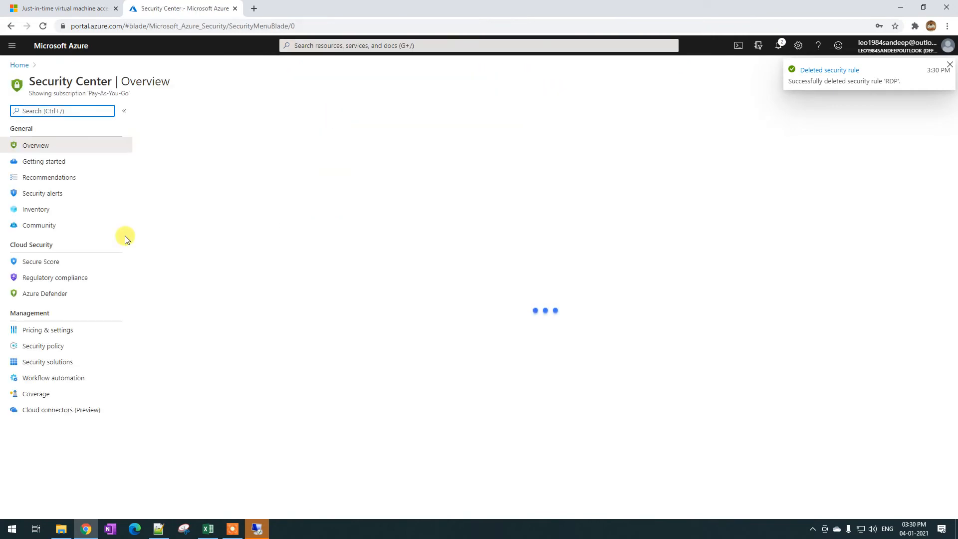
left_click(44, 294)
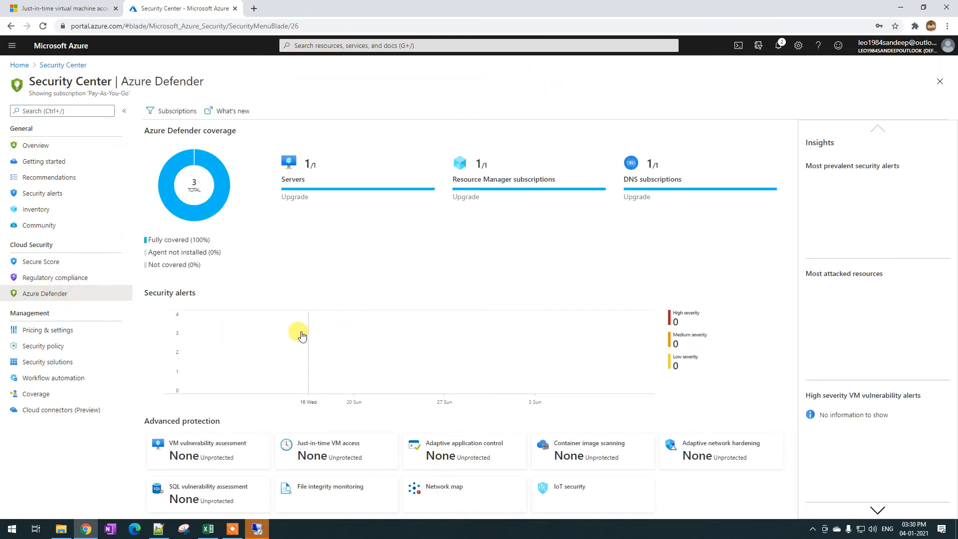
left_click(332, 450)
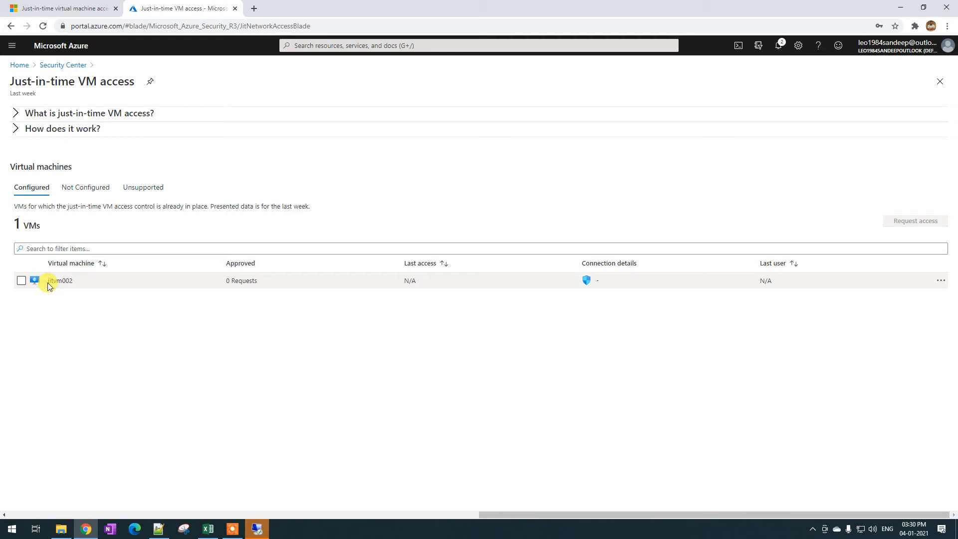
- Start an access request for jitvm002, enabling port 3389 with My IP as the allowed source
left_click(21, 281)
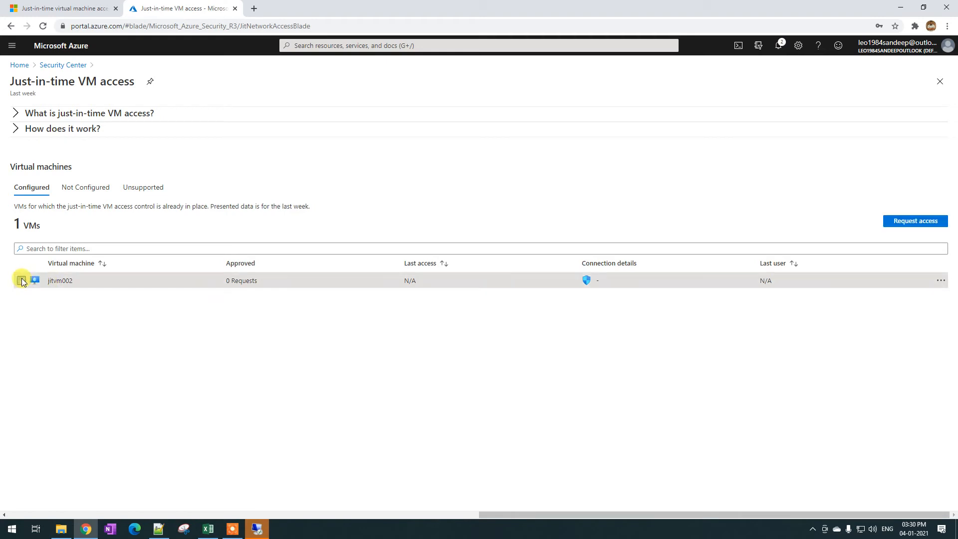
left_click(925, 224)
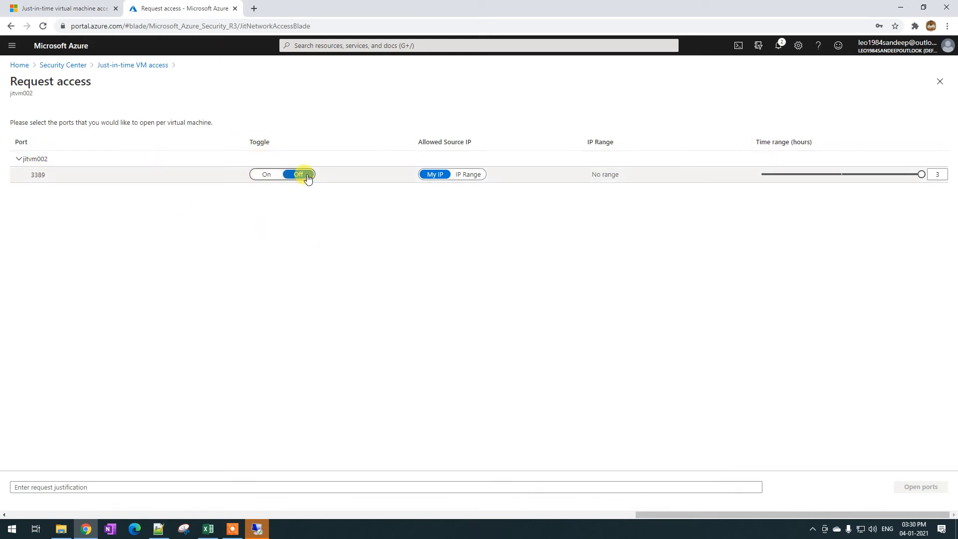
left_click(266, 175)
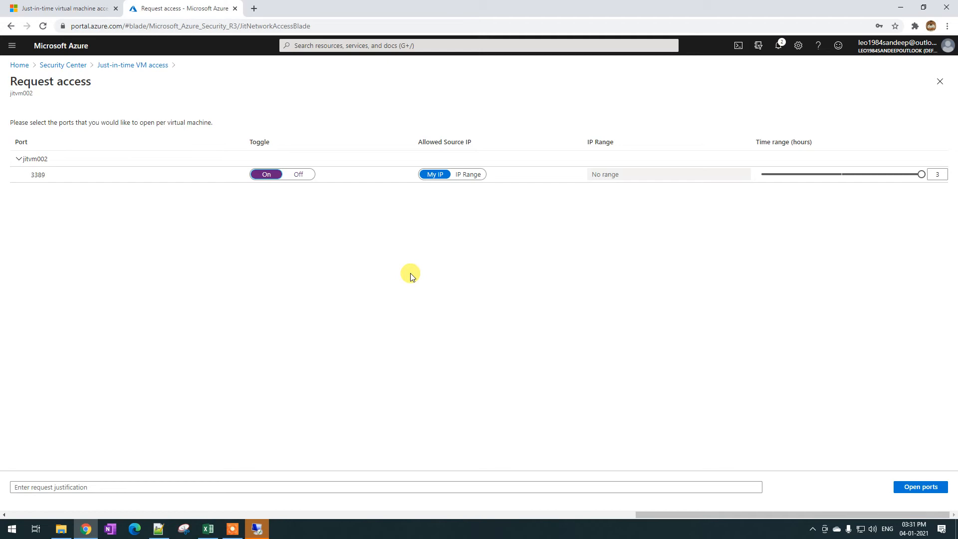
left_click(470, 176)
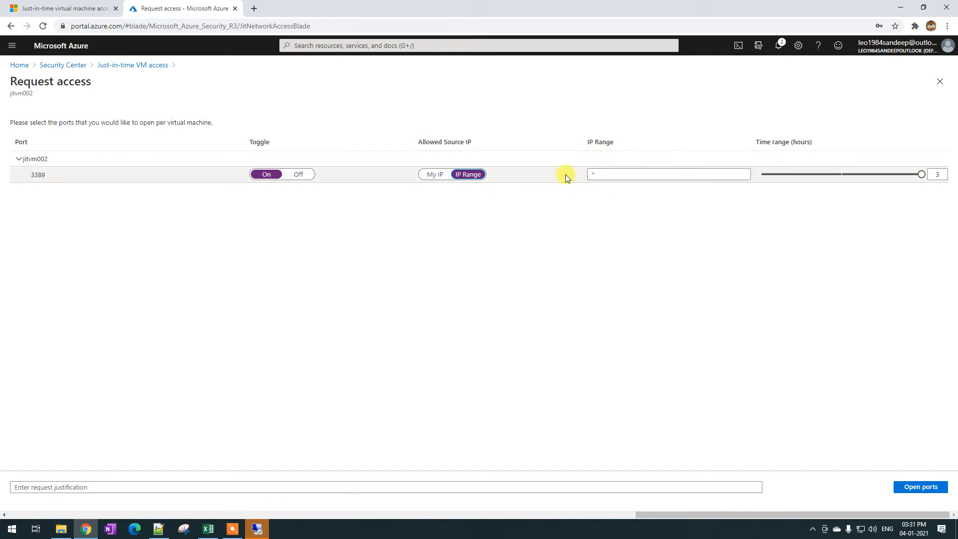
left_click(435, 174)
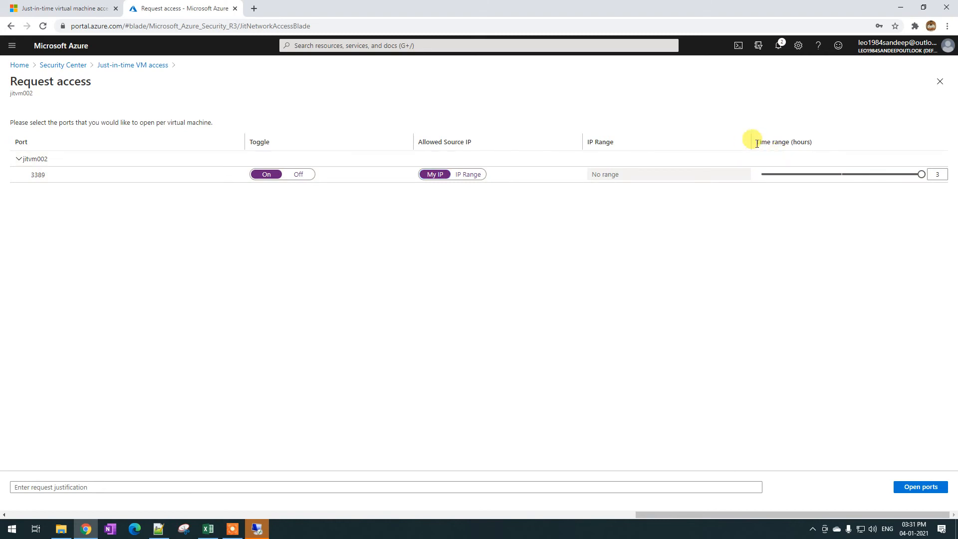
- Submit the port 3389 access request with a time range of 1 hour and no justification, and check its notification
left_click_drag(757, 143, 804, 145)
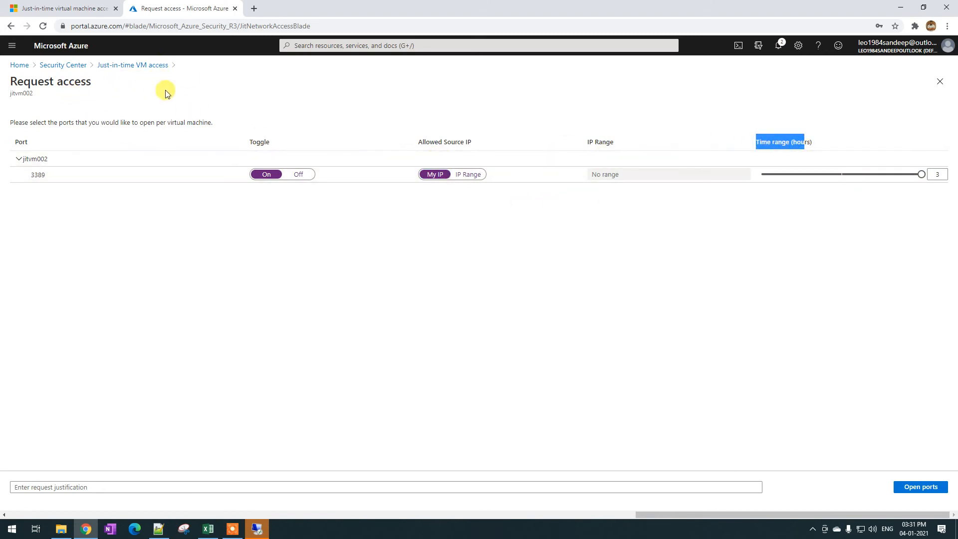
left_click(930, 175)
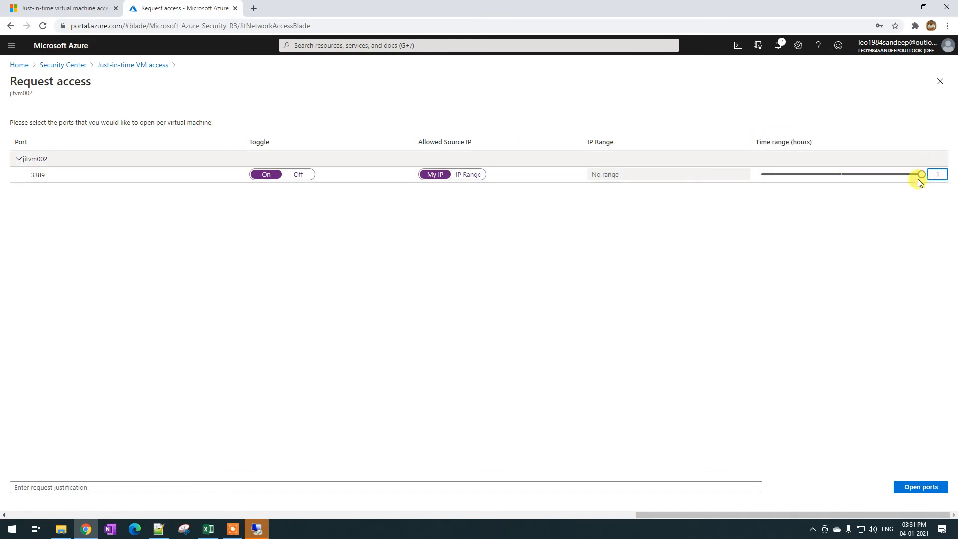
left_click(914, 251)
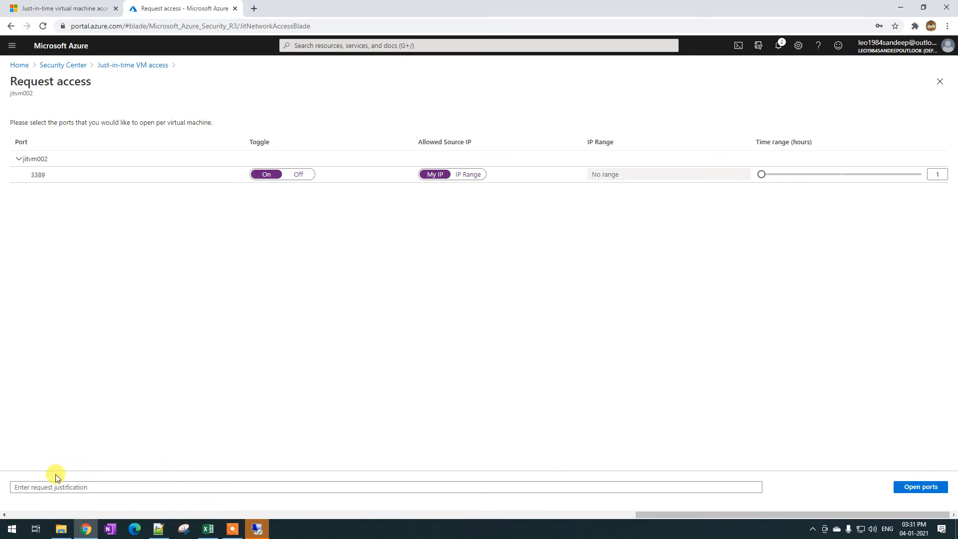
left_click(44, 484)
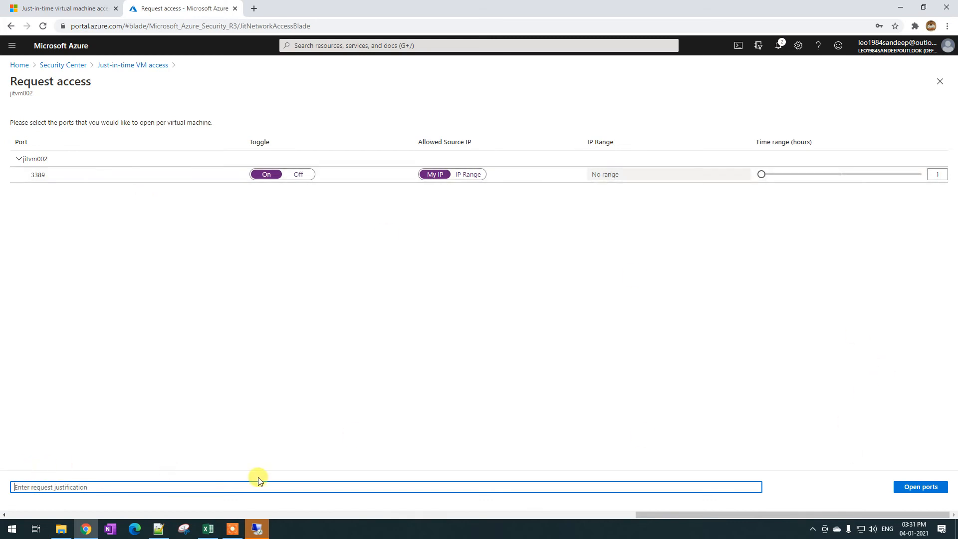
left_click(921, 487)
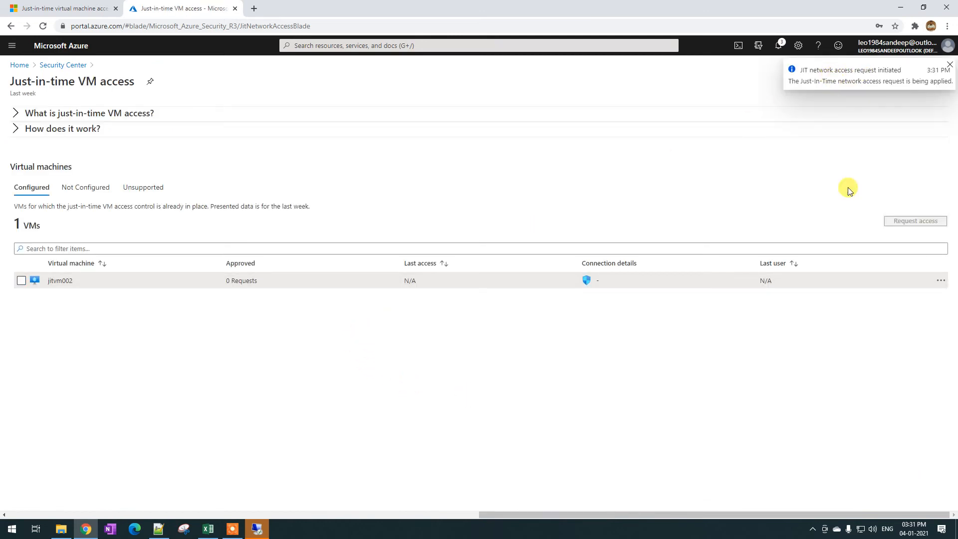
left_click(780, 45)
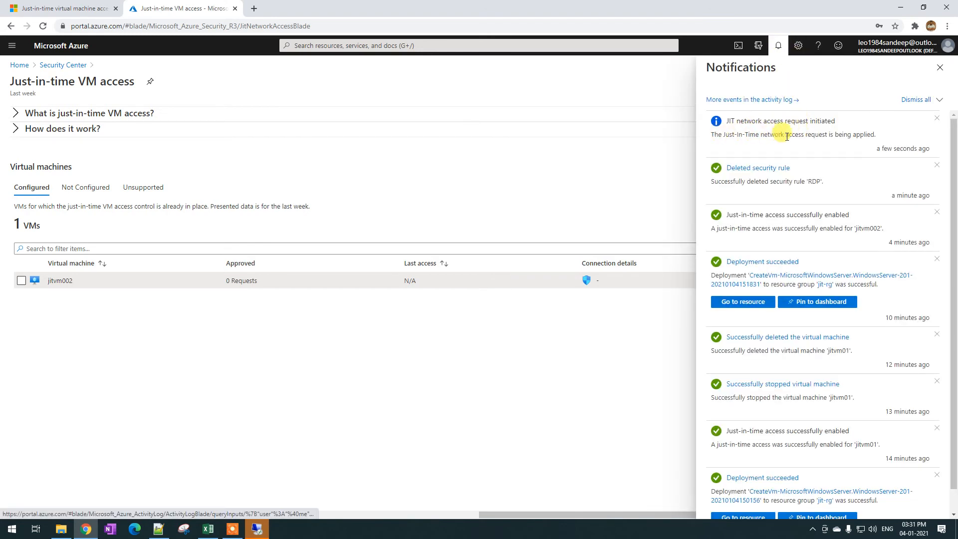
left_click(940, 68)
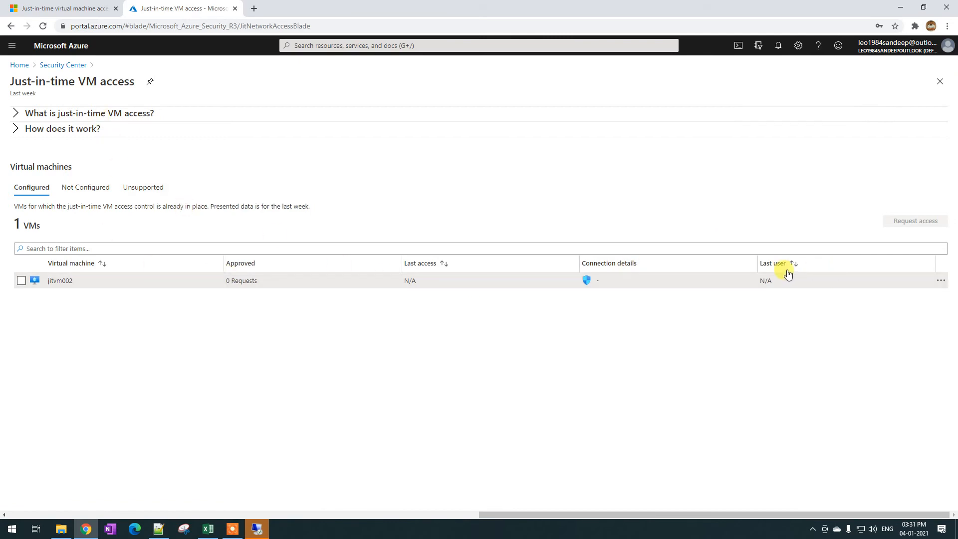
- Edit jitvm002's JIT access configuration, setting the max request time for port 3389 to 1 hour, and save it
left_click(941, 281)
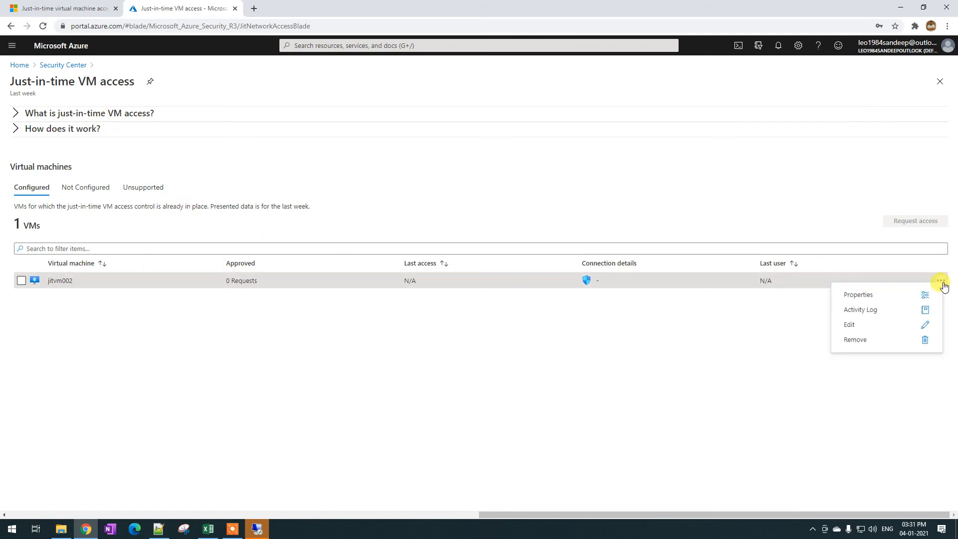
left_click(855, 328)
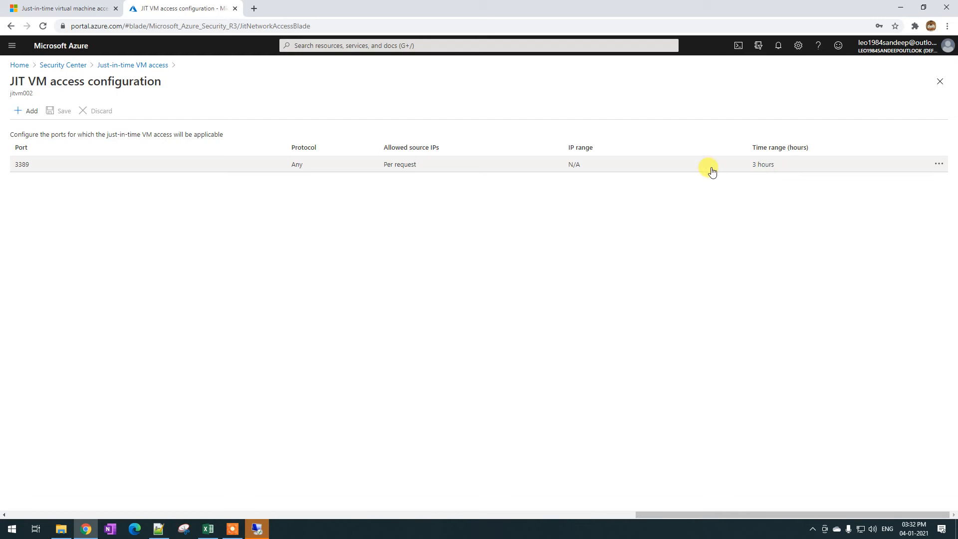
left_click(782, 165)
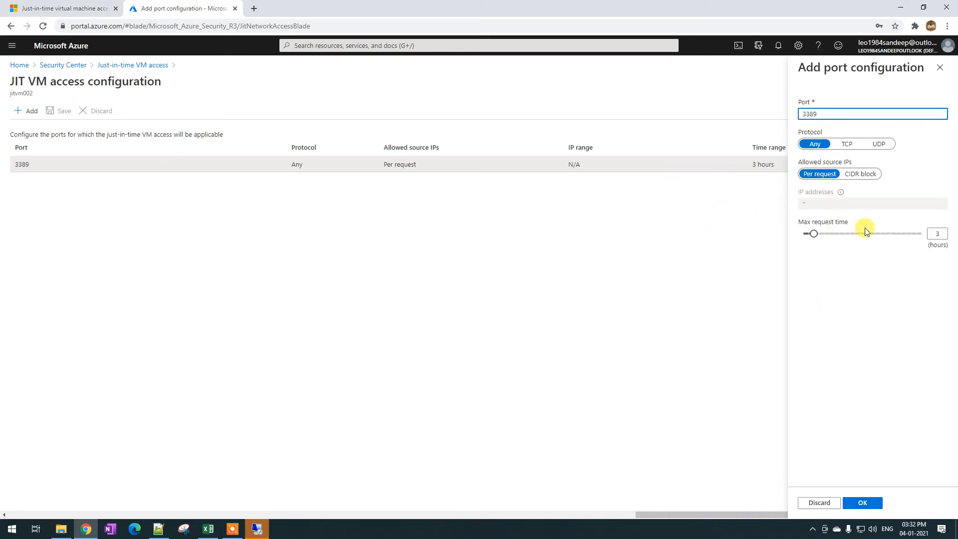
left_click(940, 233)
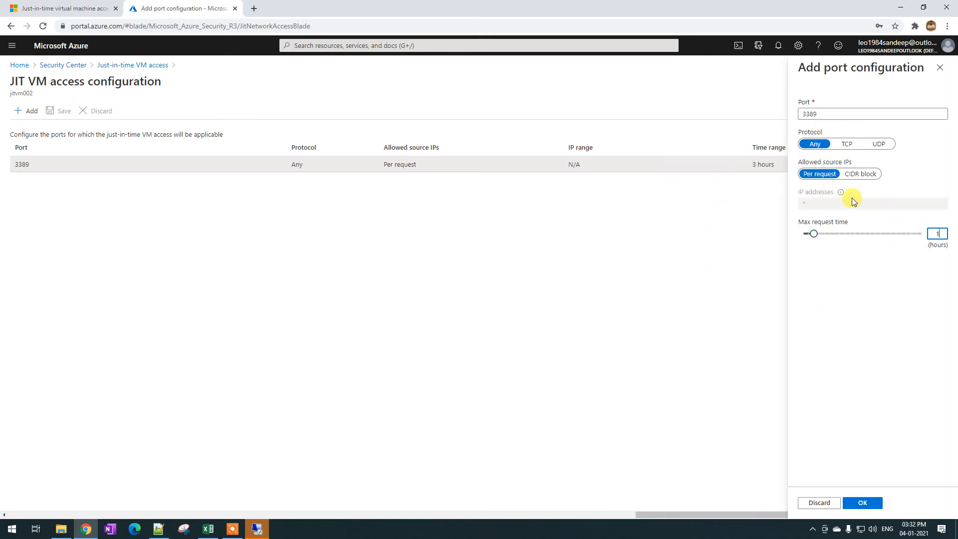
left_click(861, 503)
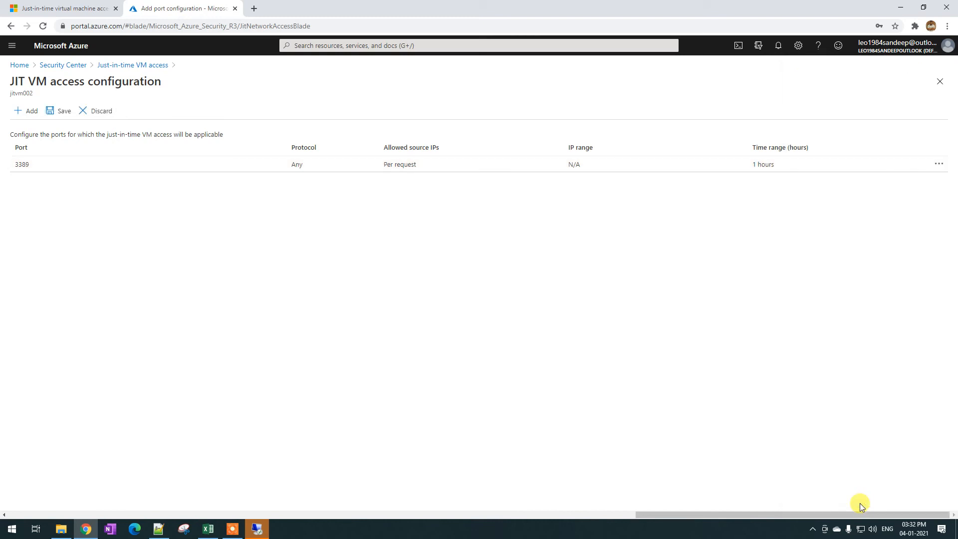
left_click(59, 111)
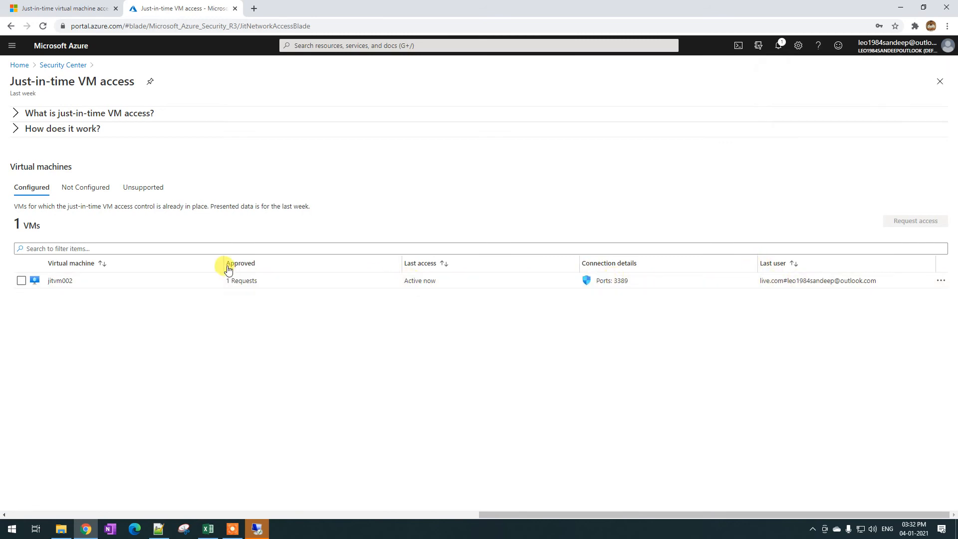
- Return to the portal home page and open jitvm002 from the virtual machines list
left_click(18, 65)
left_click(341, 100)
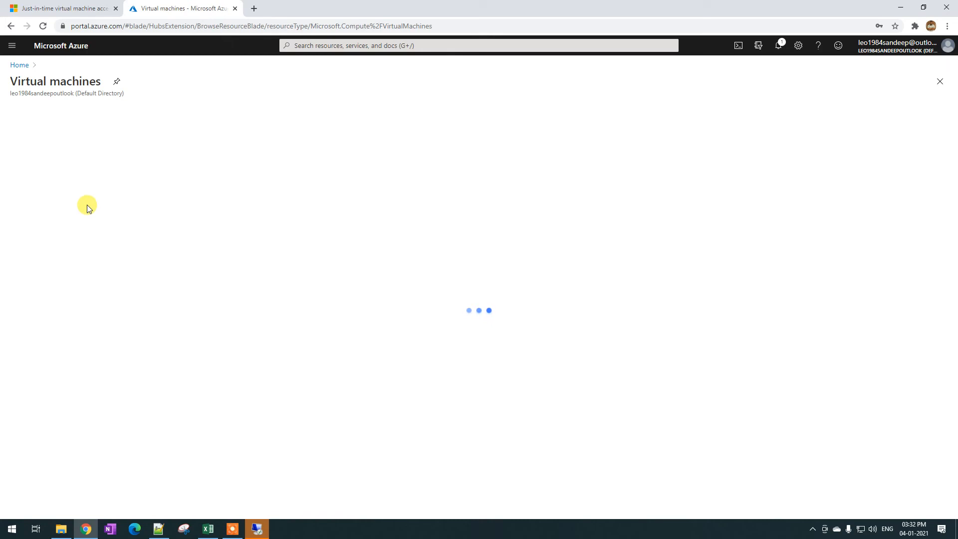
left_click(19, 66)
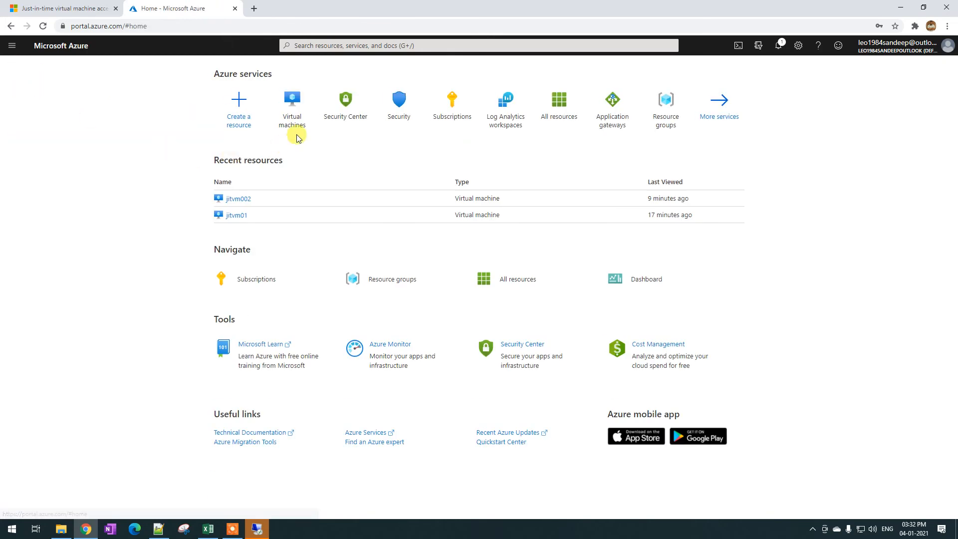
left_click(293, 114)
left_click(53, 235)
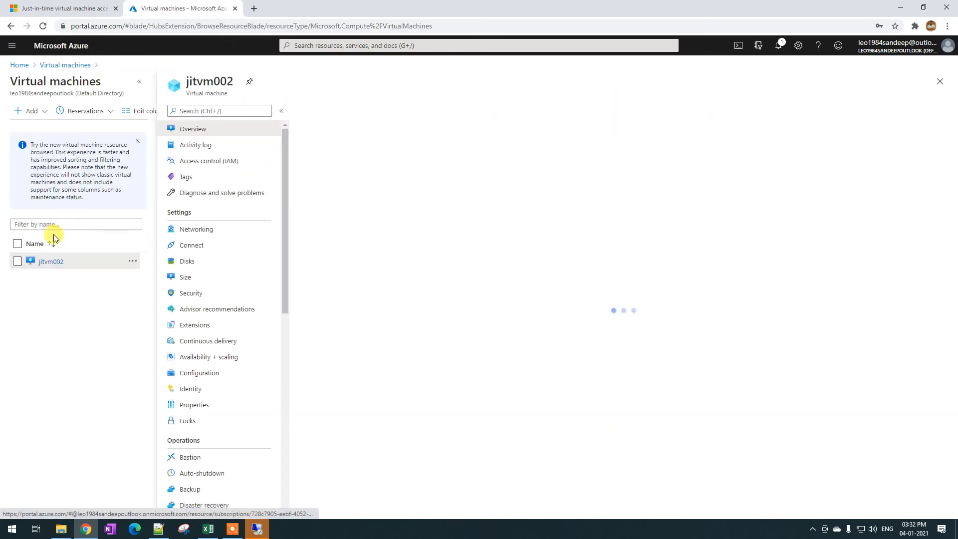
- Open jitvm002's networking settings, collapse the virtual machines list, and examine the inbound port rules
left_click(203, 232)
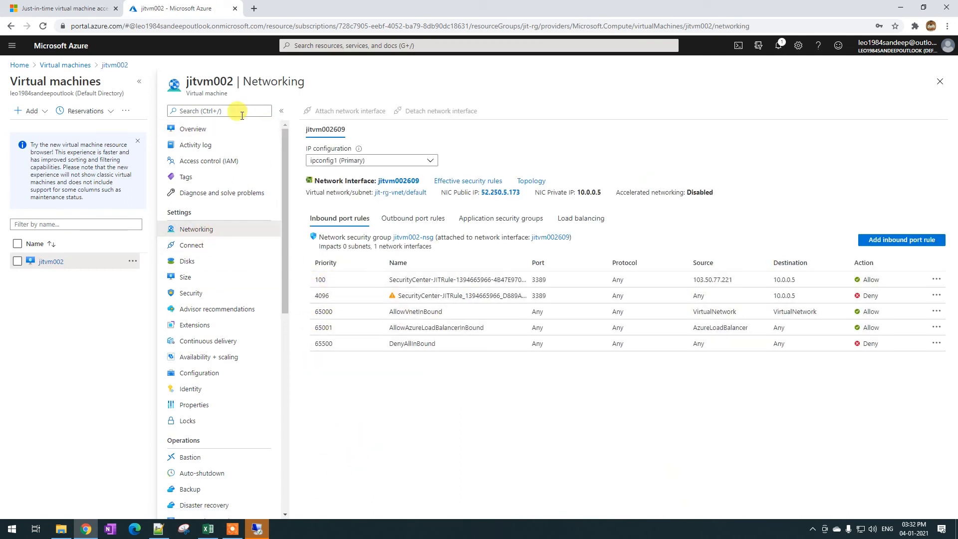
left_click(139, 81)
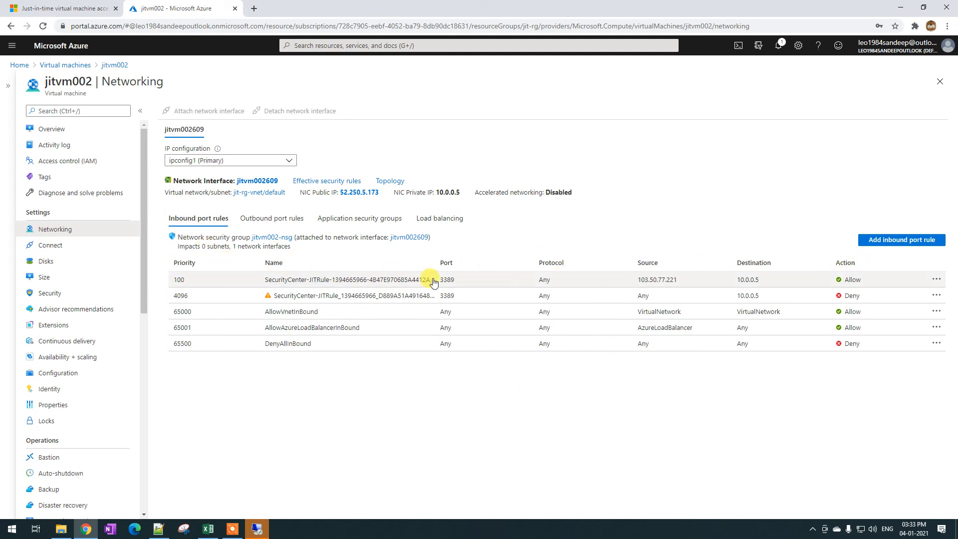
- Copy jitvm002's public IP address, test a Remote Desktop connection to 52.250.5.173 up to the credentials request, cancel it and close the client
left_click(52, 129)
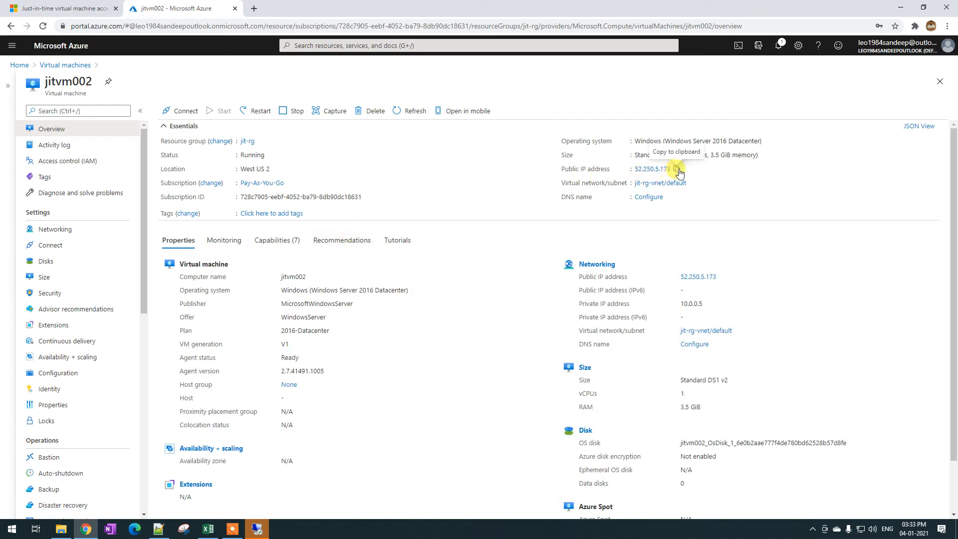
left_click(671, 174)
left_click(257, 529)
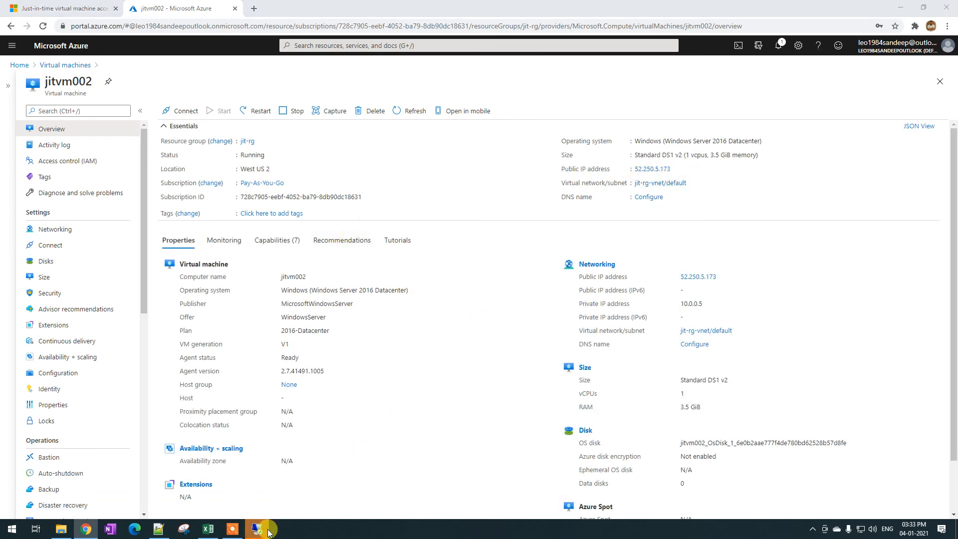
left_click(555, 287)
left_click(469, 156)
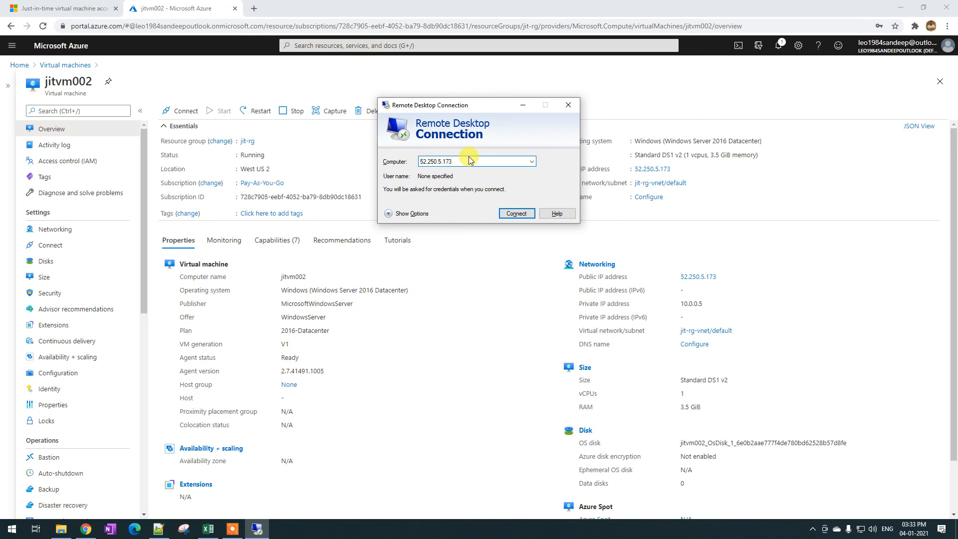
key("Return")
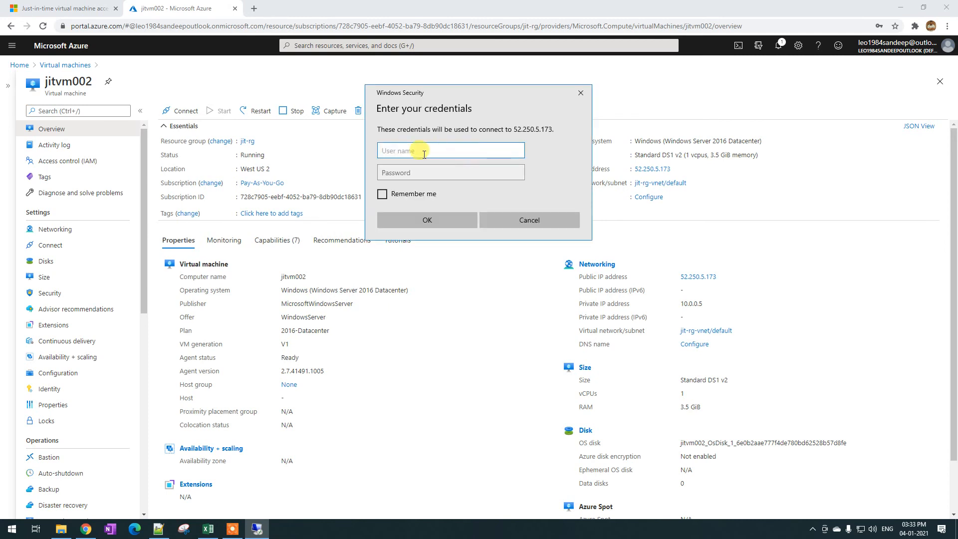
key("Escape")
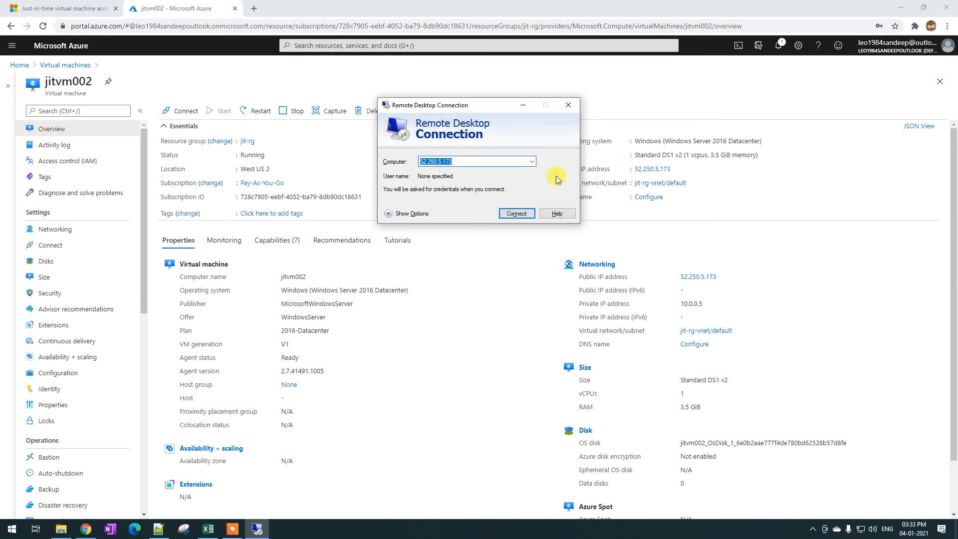
left_click(569, 105)
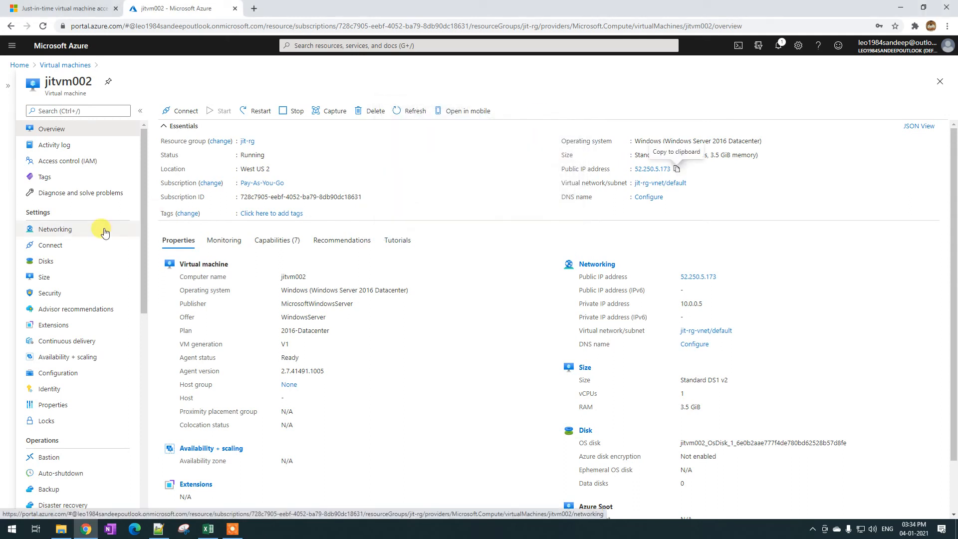
- View jitvm002's RDP connect page and overview, and examine the Security Center rules among its inbound port rules
left_click(70, 246)
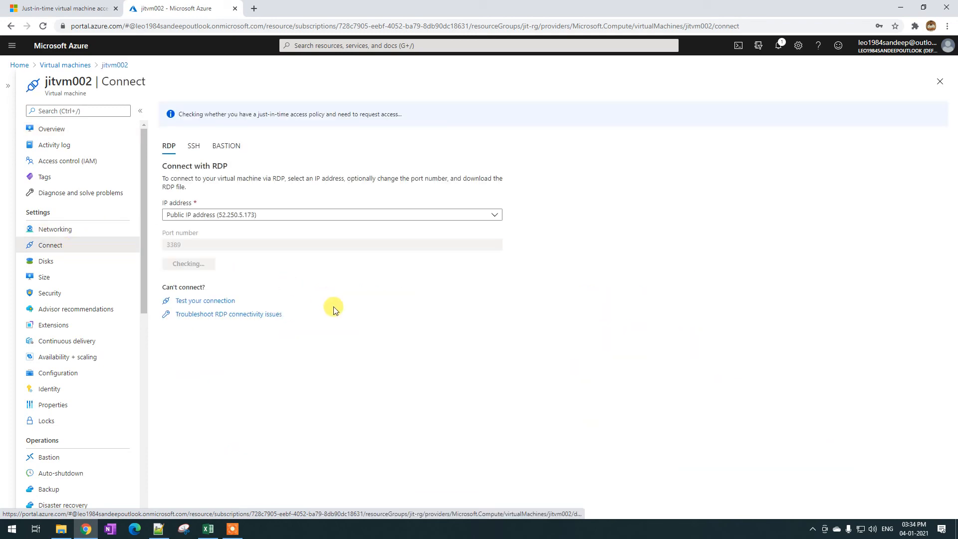
left_click(62, 128)
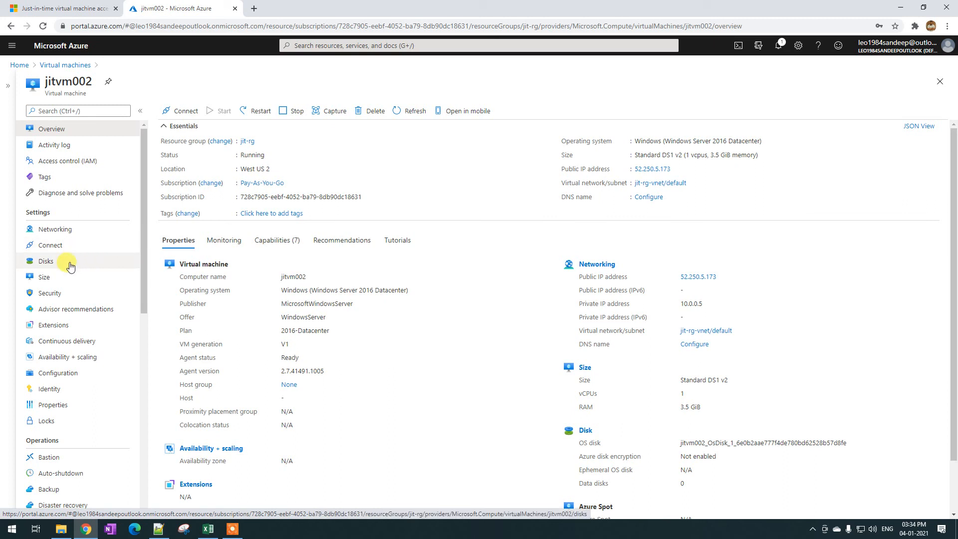
left_click(60, 229)
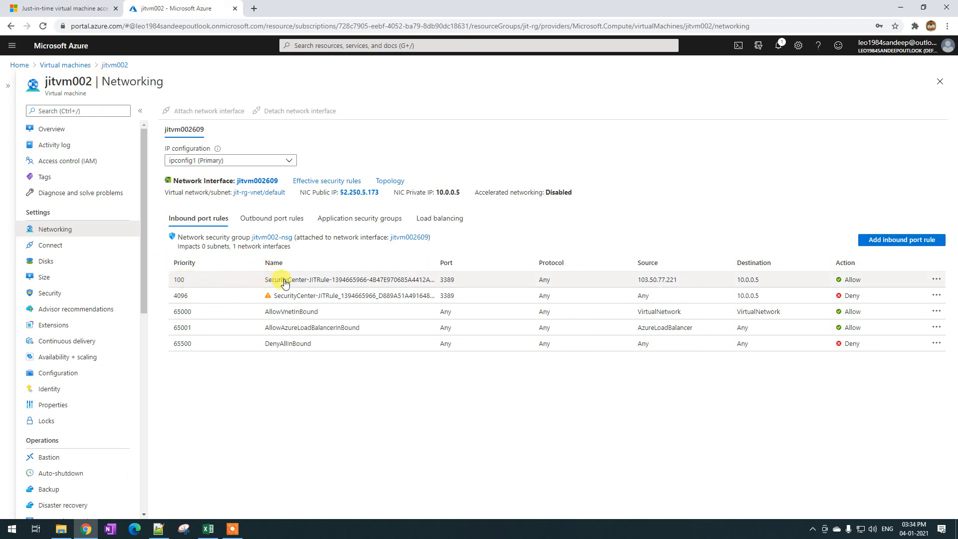
- Return to the portal home page and open Just-in-time VM access from Azure Defender in Security Center
left_click(20, 66)
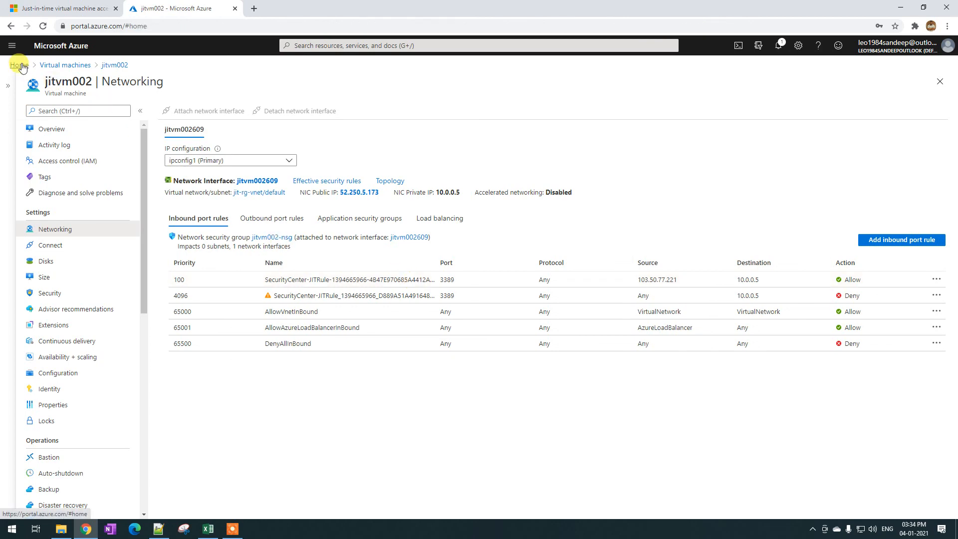
left_click(325, 110)
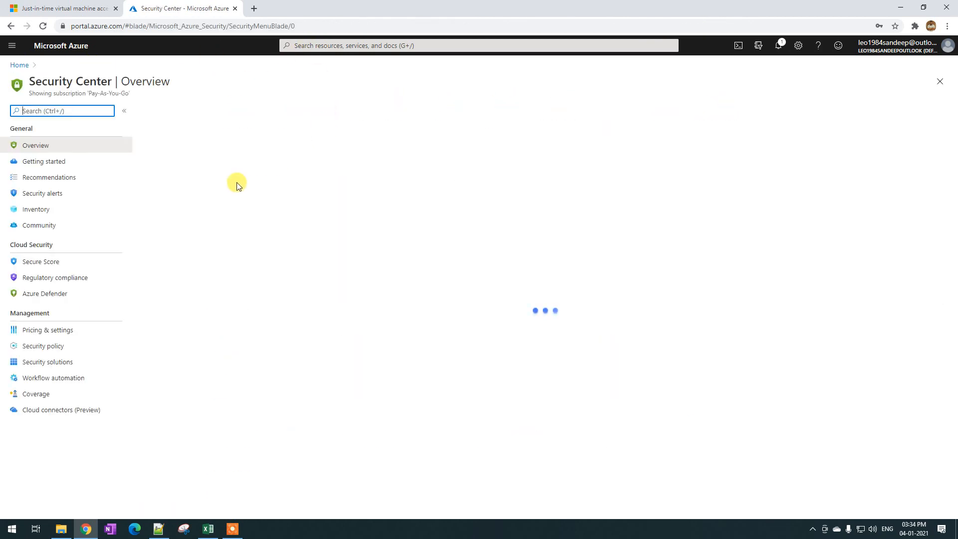
left_click(50, 293)
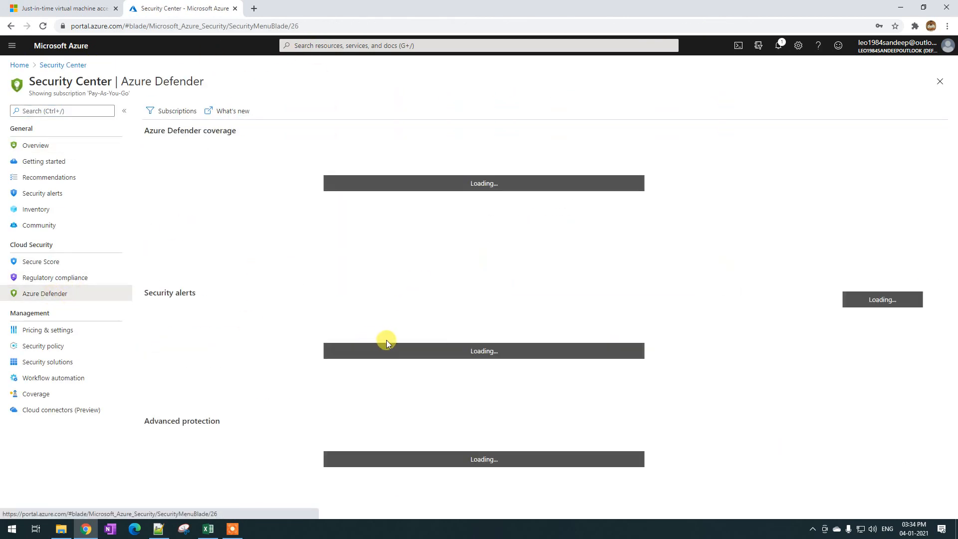
left_click(307, 454)
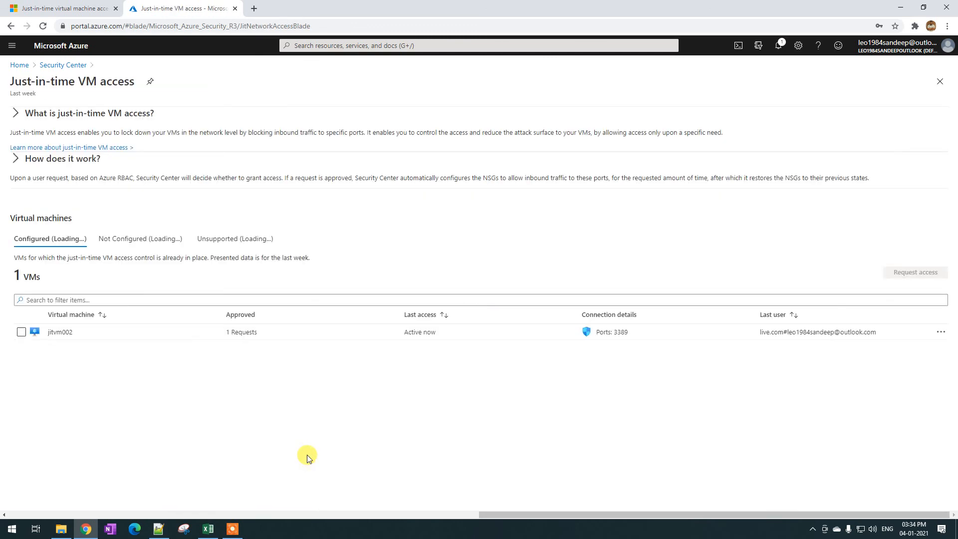
- Review the port 3389 settings in jitvm002's JIT access configuration, close them without changes, and return to the portal home page
left_click(21, 280)
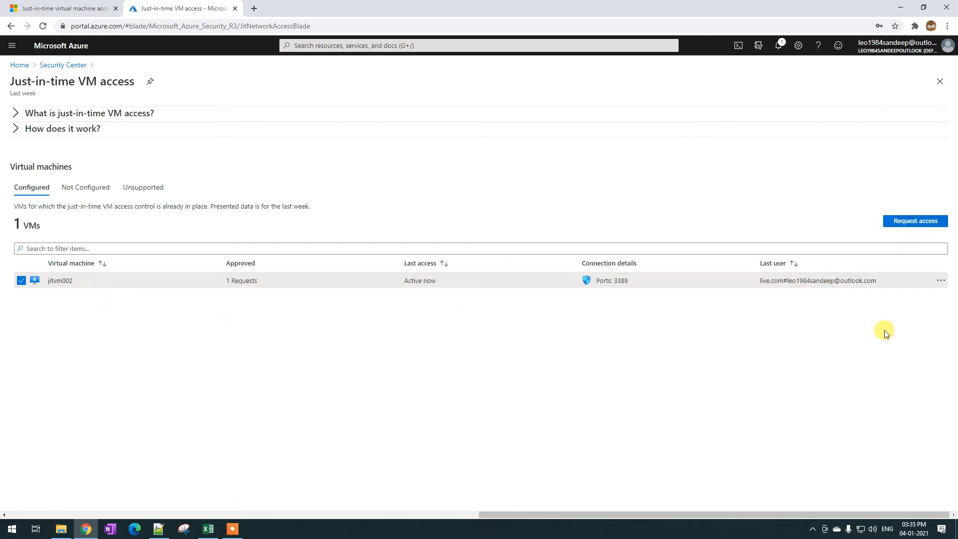
left_click(942, 281)
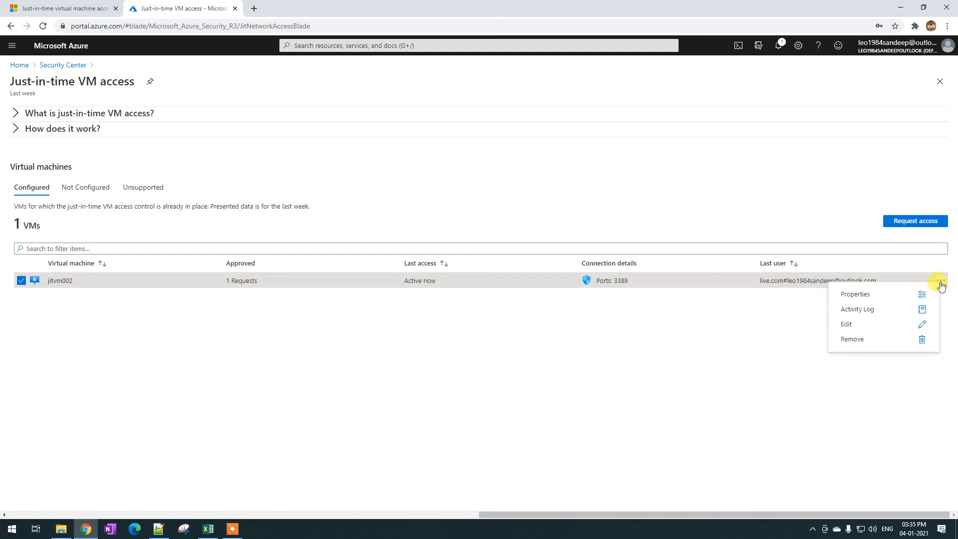
left_click(741, 304)
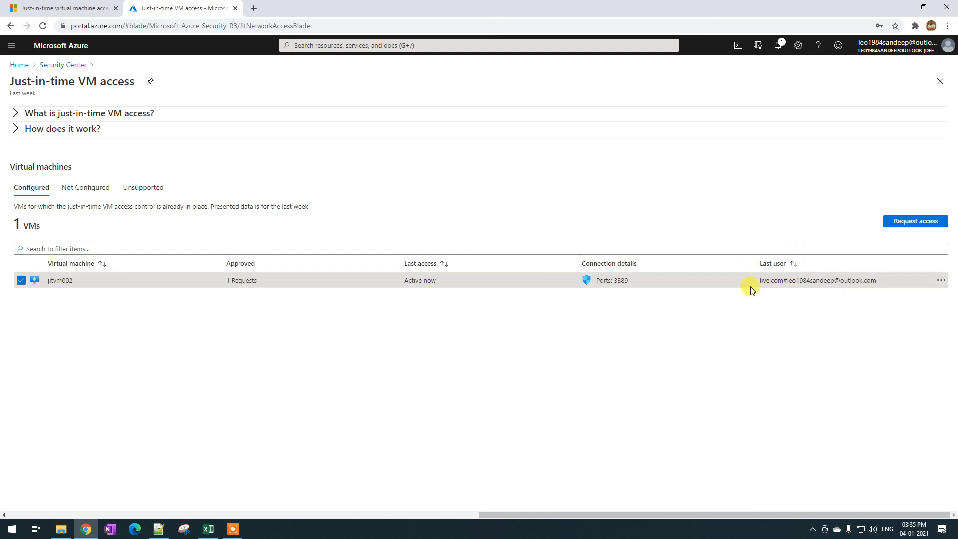
left_click(941, 281)
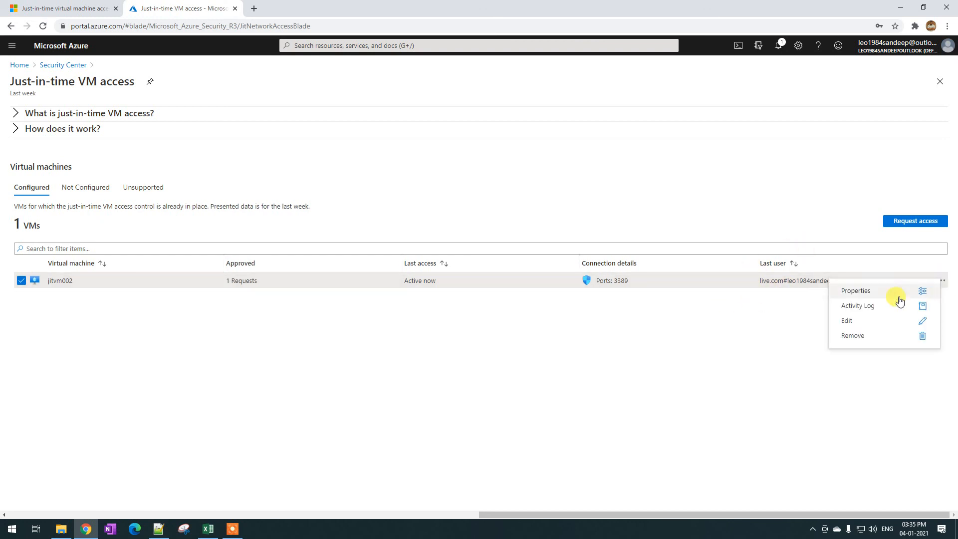
left_click(867, 321)
left_click(321, 171)
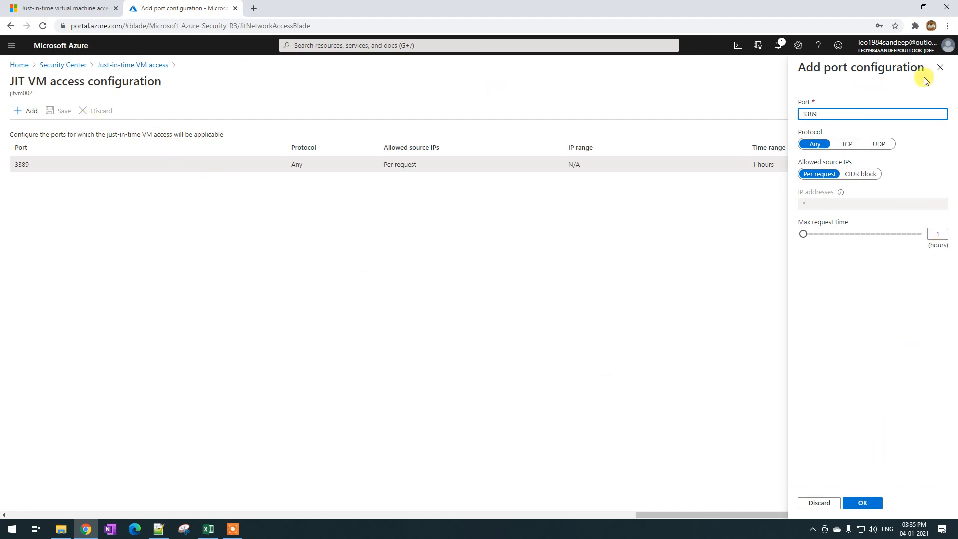
left_click(940, 67)
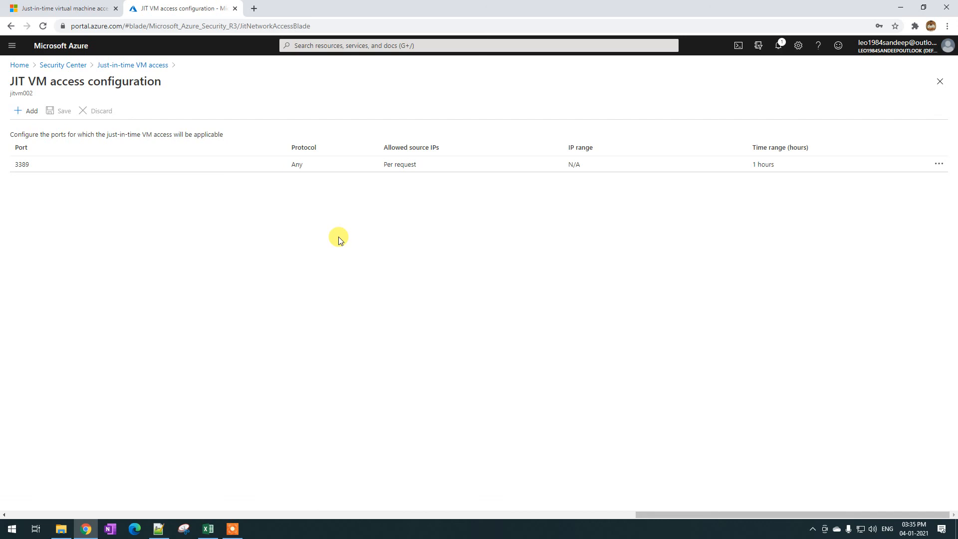
left_click(75, 66)
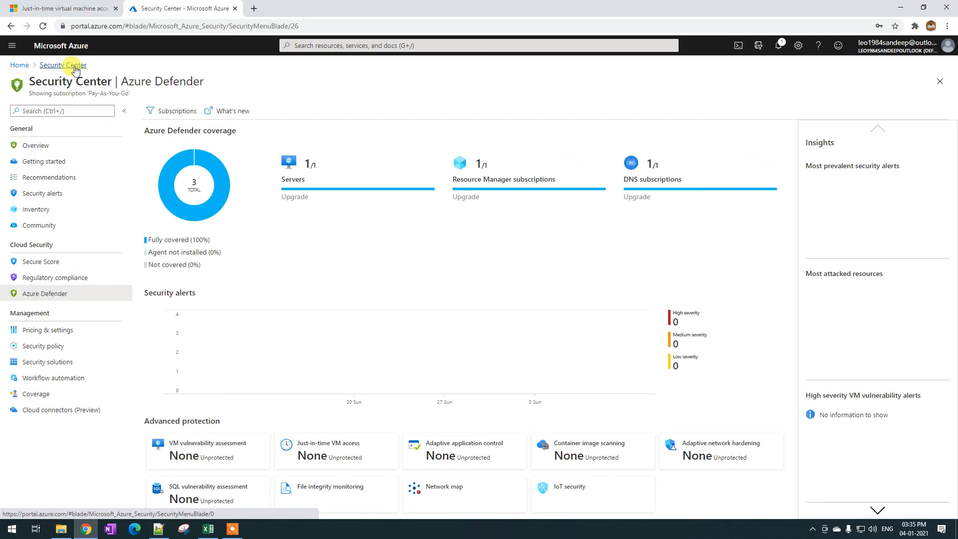
left_click(20, 65)
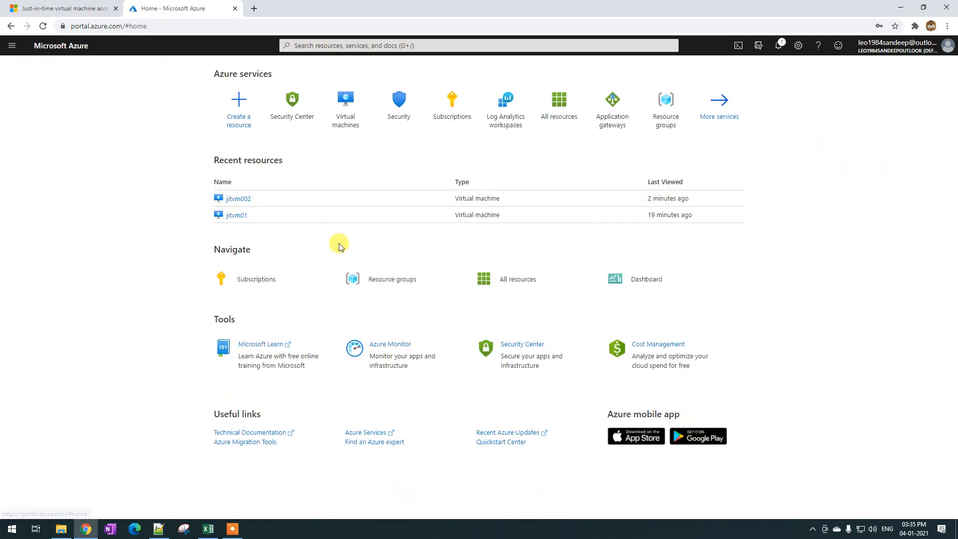